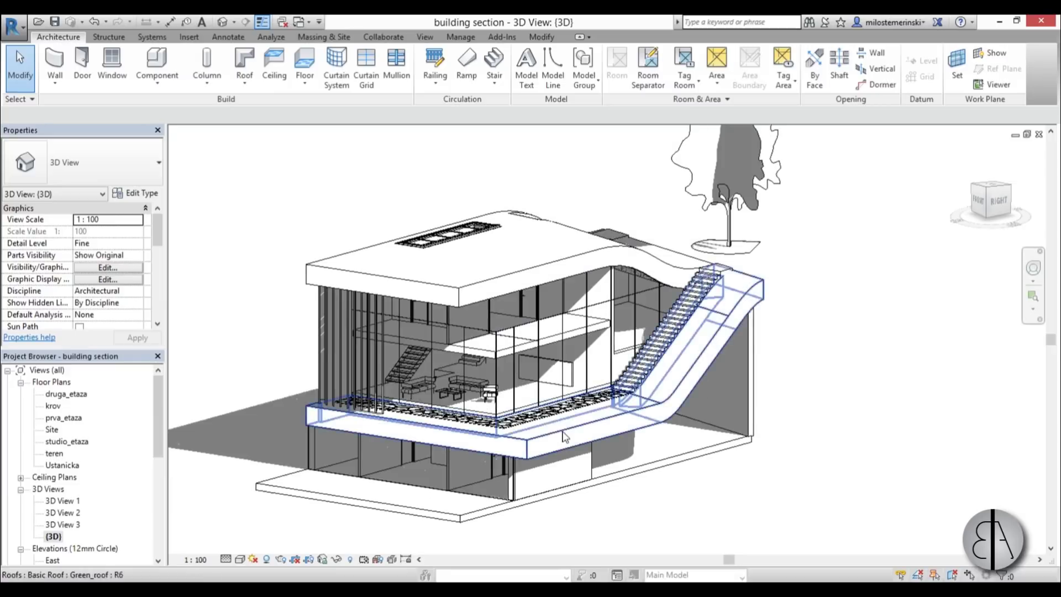
# Step: Orbit the building's 3D model clockwise to a slightly different viewing angle
pyautogui.moveTo(575, 450); pyautogui.dragTo(580, 452)
pyautogui.moveTo(276, 467); pyautogui.dragTo(293, 481)
# Step: Open 3D View 2, then 3D View 3, the perspective front section through the floors
pyautogui.scroll(-1, 158, 443)
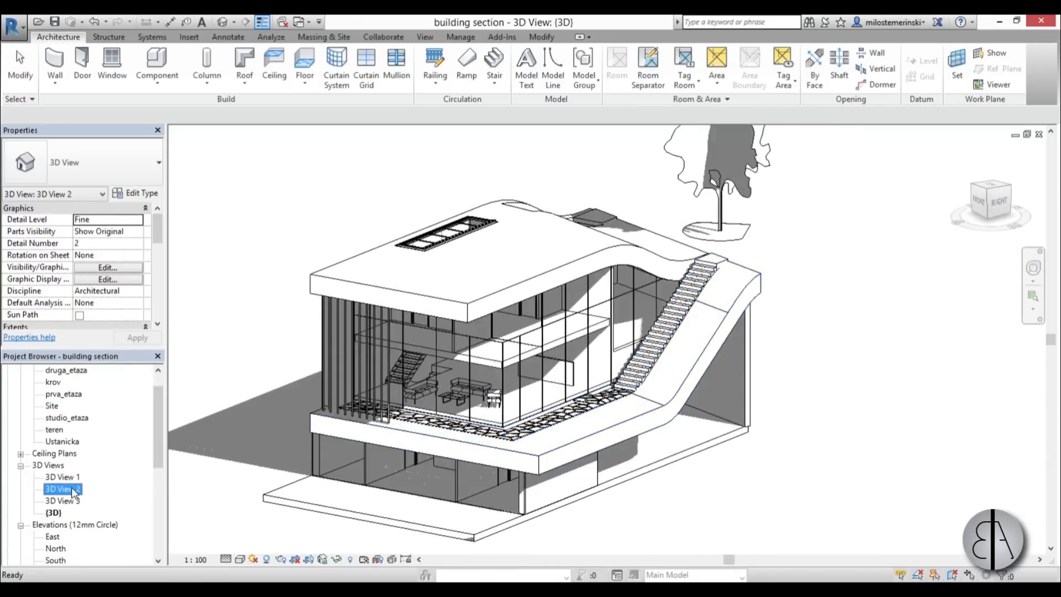
pyautogui.doubleClick(74, 487)
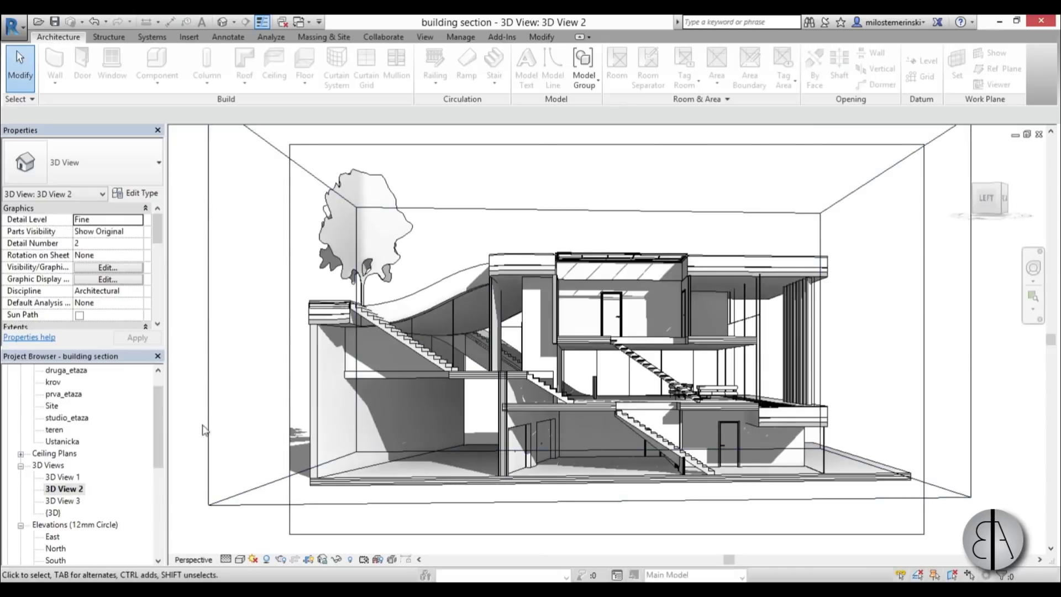
pyautogui.click(55, 500)
pyautogui.doubleClick(55, 501)
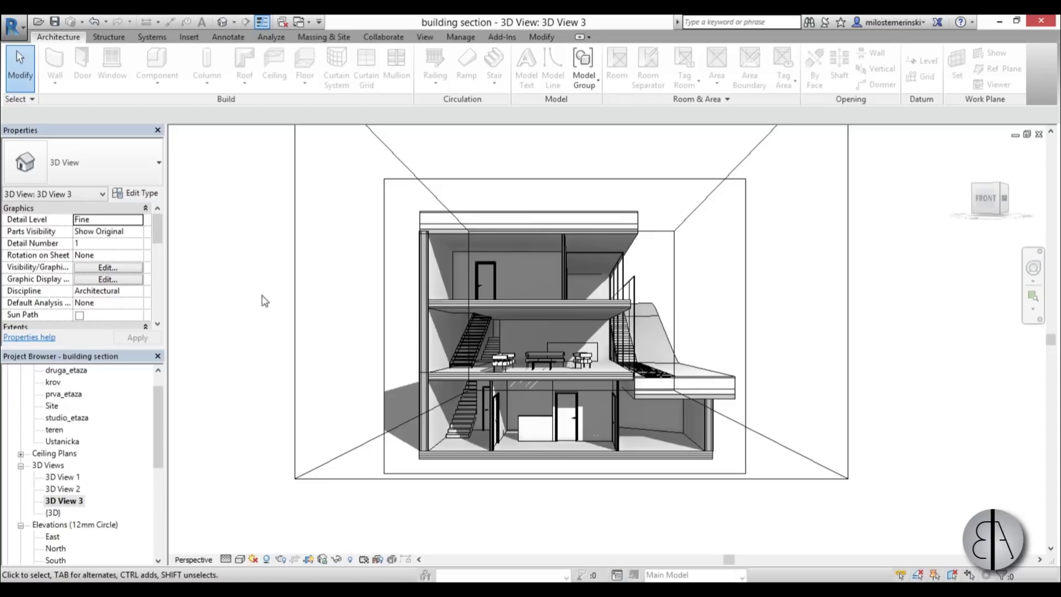
# Step: Set the 3D View 3 render to Medium quality at printer resolution, 150 DPI
pyautogui.press('r')
pyautogui.press('r')
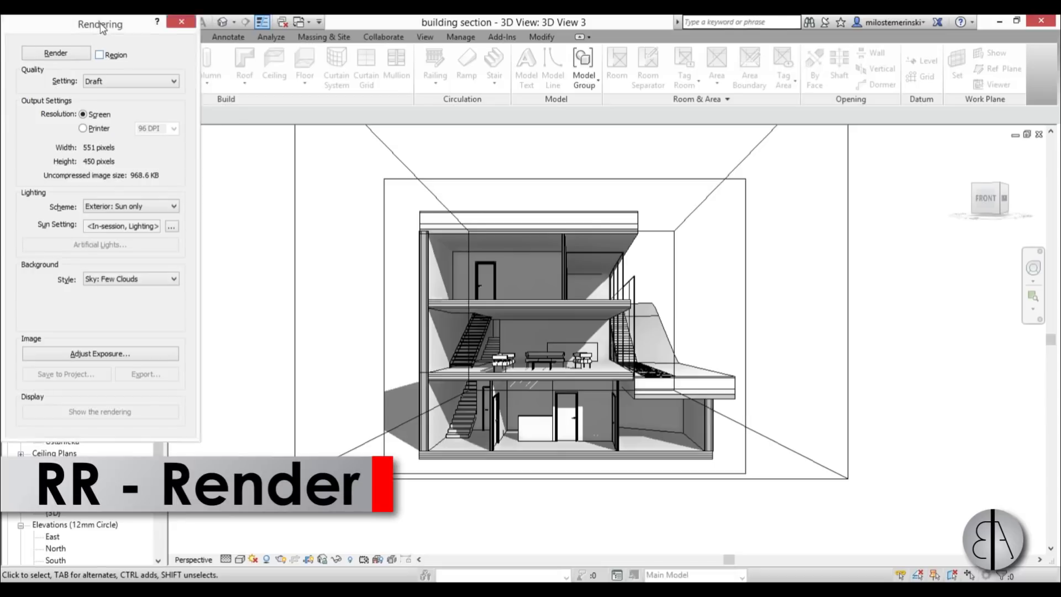
pyautogui.moveTo(108, 34); pyautogui.dragTo(139, 63)
pyautogui.click(137, 115)
pyautogui.click(149, 135)
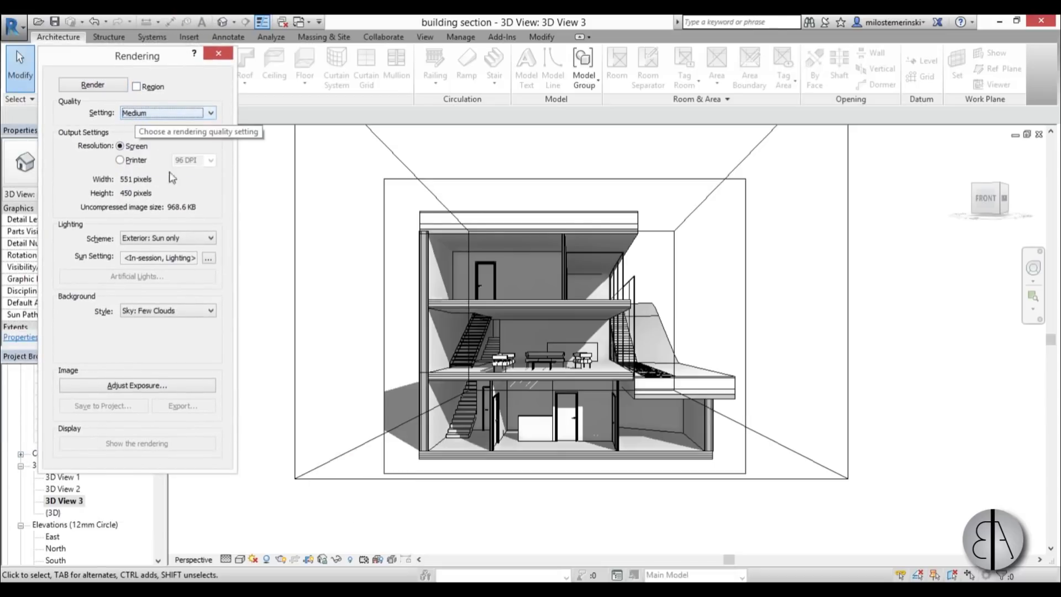
pyautogui.click(120, 160)
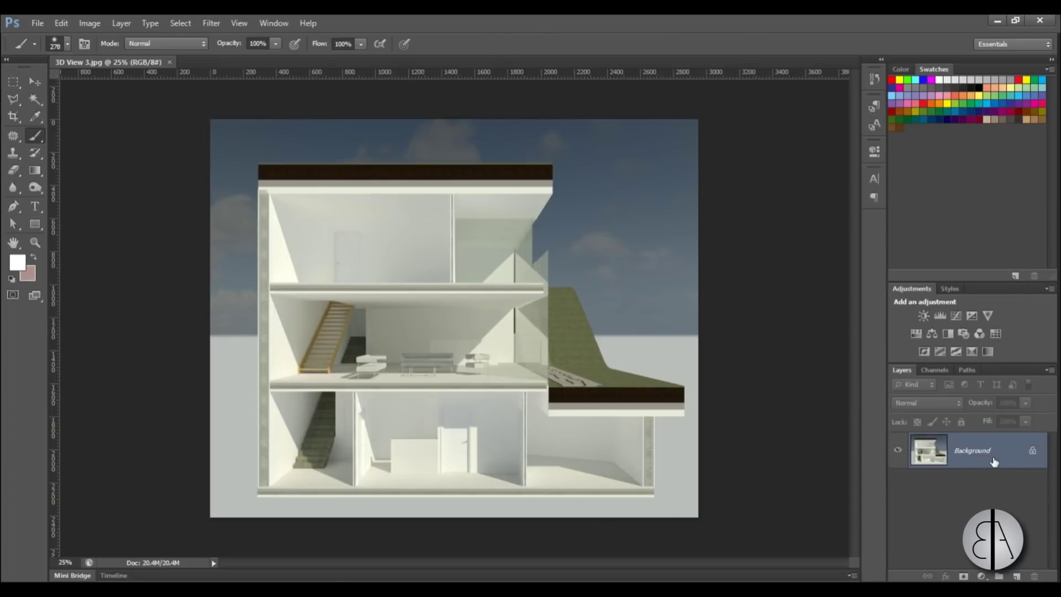
# Step: Add an empty layer above the render and marquee-select the top sky strip and left edge
pyautogui.click(1016, 576)
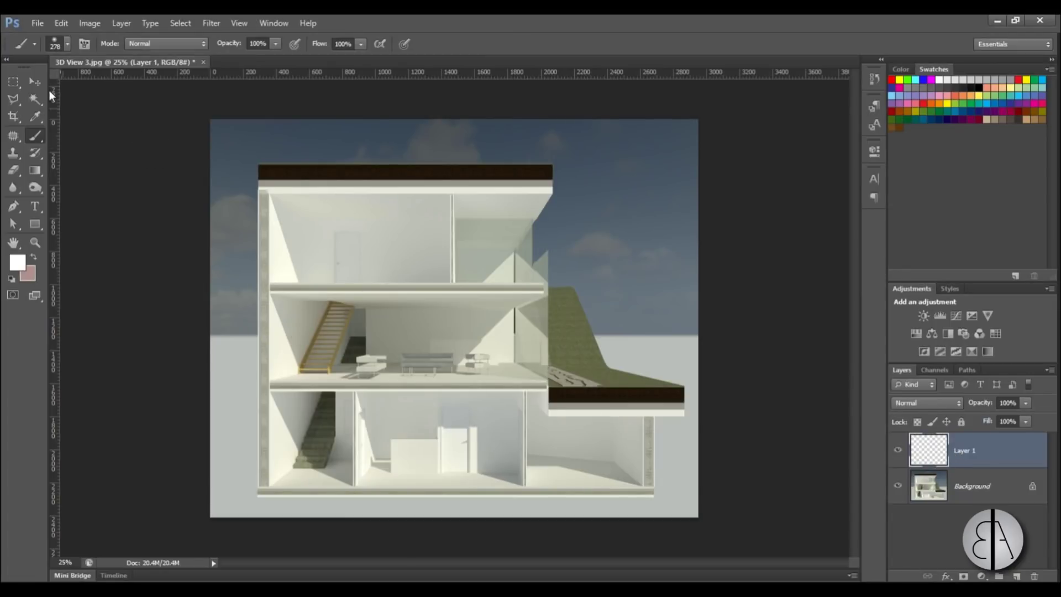
pyautogui.click(13, 83)
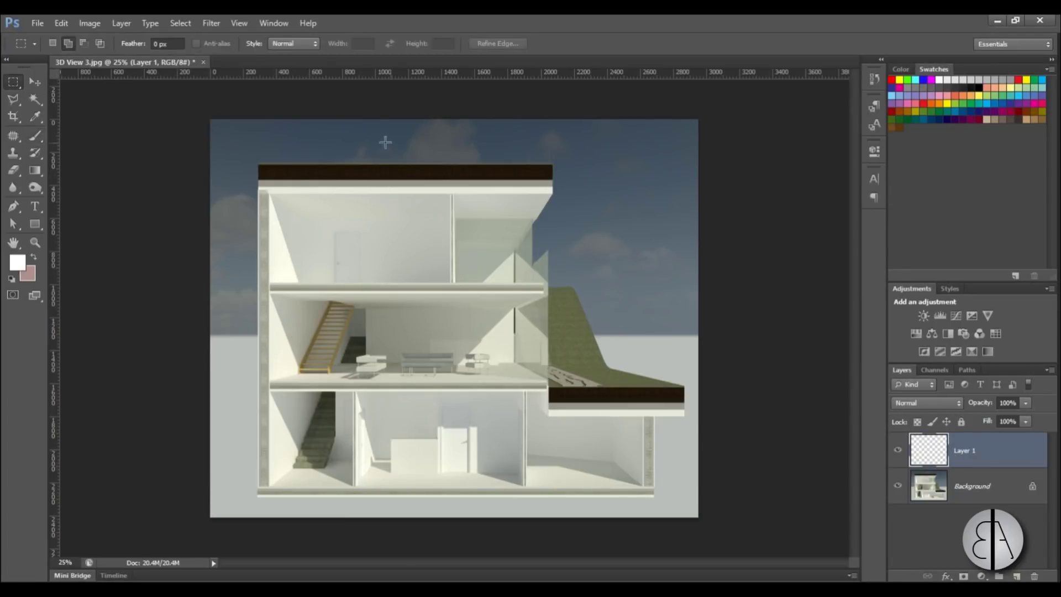
pyautogui.scroll(1, 301, 99)
pyautogui.scroll(1, 226, 131)
pyautogui.scroll(-1, 225, 131)
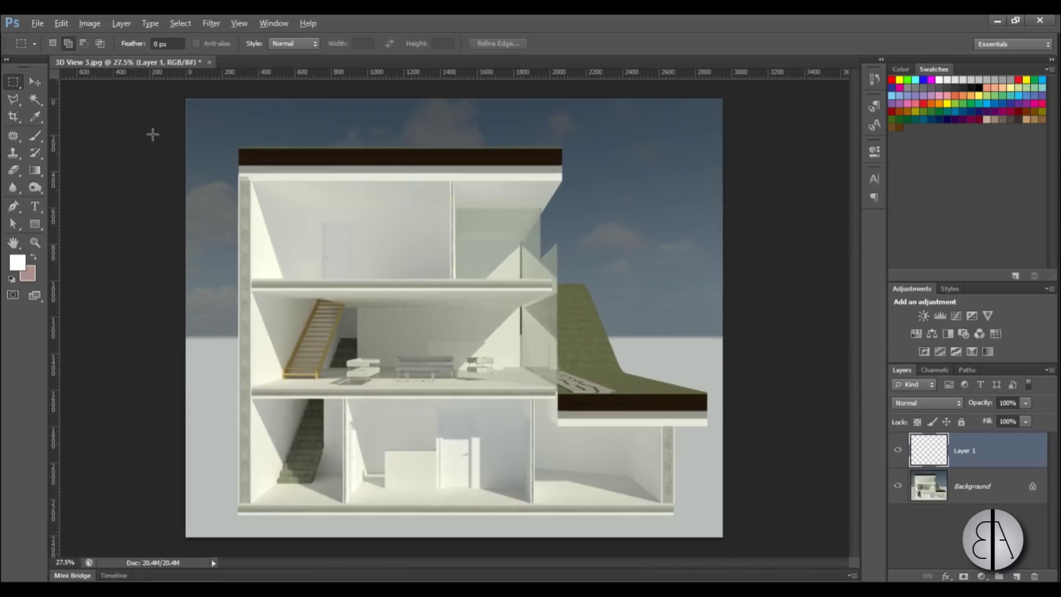
pyautogui.moveTo(165, 92); pyautogui.dragTo(778, 182)
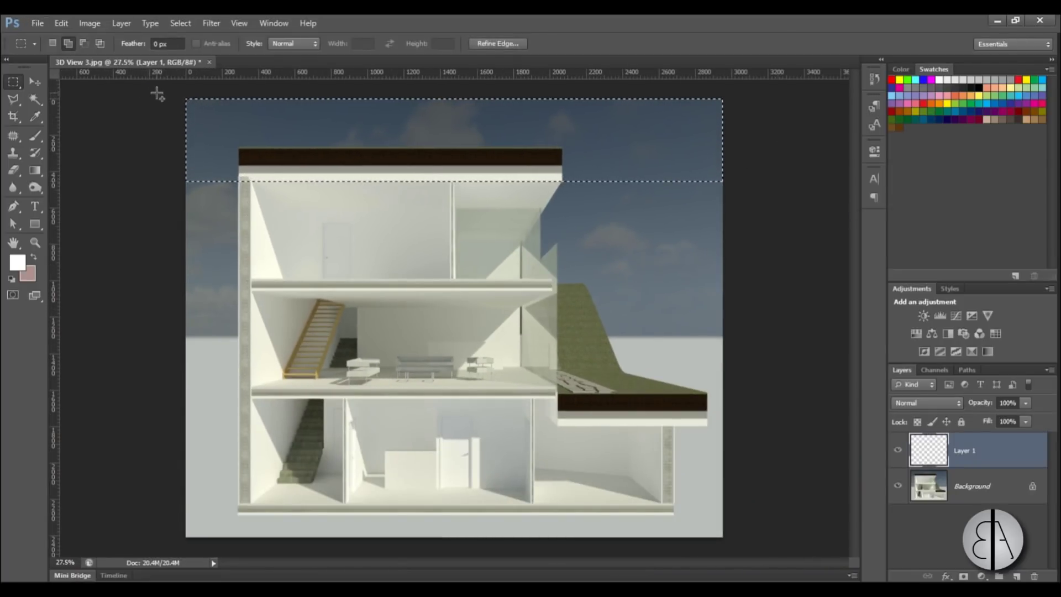
pyautogui.moveTo(161, 102); pyautogui.dragTo(253, 549)
# Step: Add rectangles around the lower storey and roof slab edge to the selection
pyautogui.scroll(5, 232, 507)
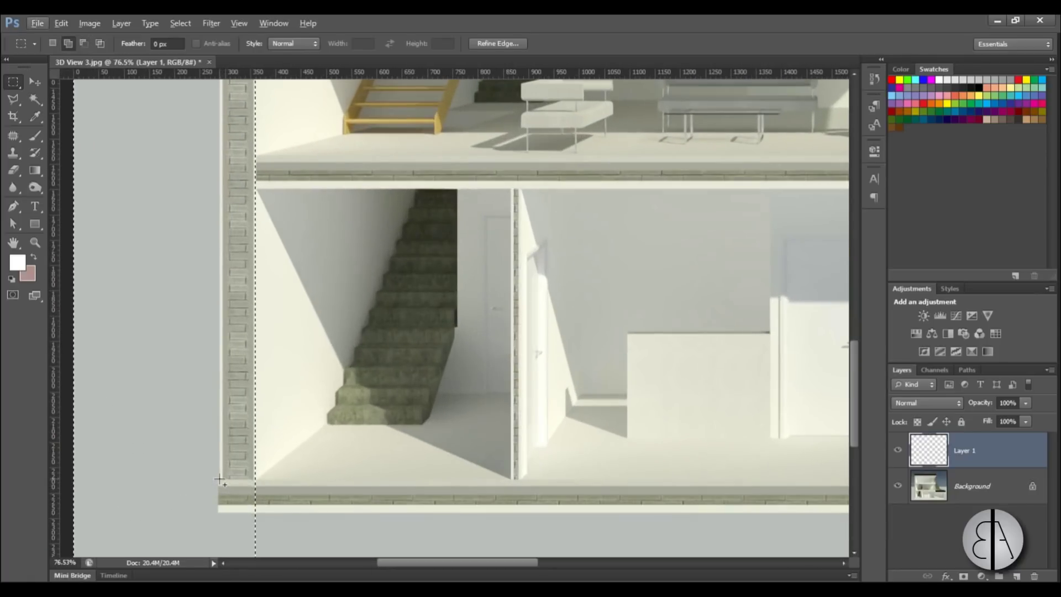
pyautogui.moveTo(218, 477); pyautogui.dragTo(859, 299)
pyautogui.scroll(-5, 542, 495)
pyautogui.scroll(-2, 476, 385)
pyautogui.scroll(8, 635, 420)
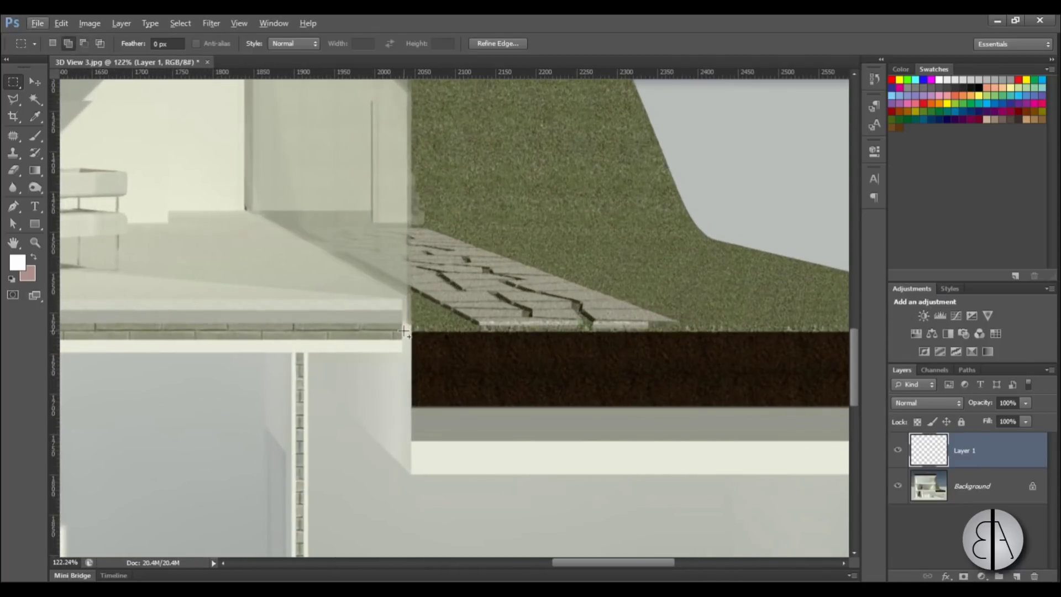
pyautogui.moveTo(405, 331); pyautogui.dragTo(694, 458)
pyautogui.scroll(-4, 390, 475)
pyautogui.press('alt')
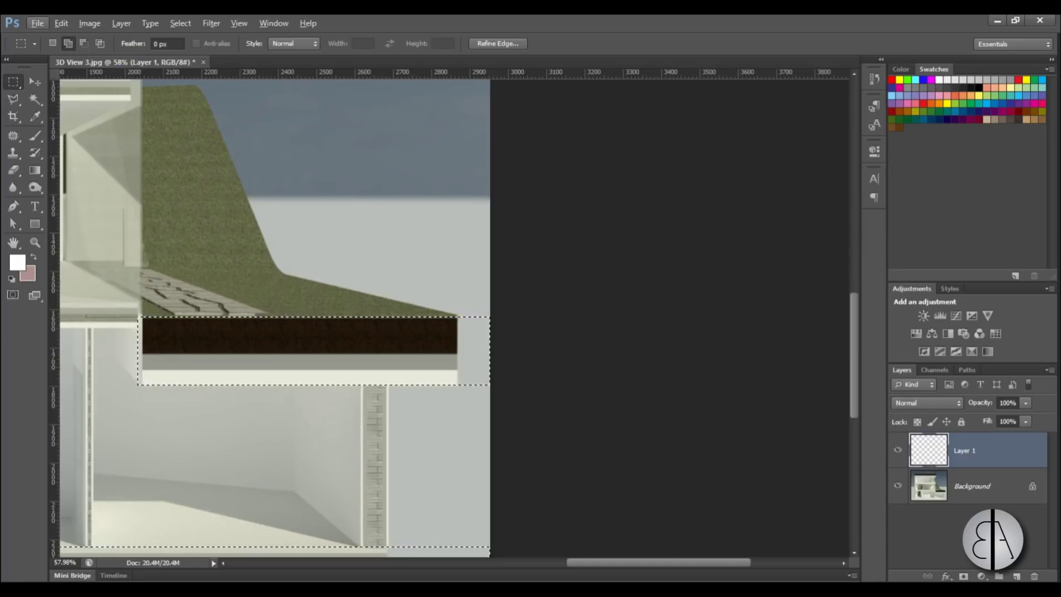
pyautogui.scroll(-3, 525, 124)
pyautogui.scroll(3, 425, 244)
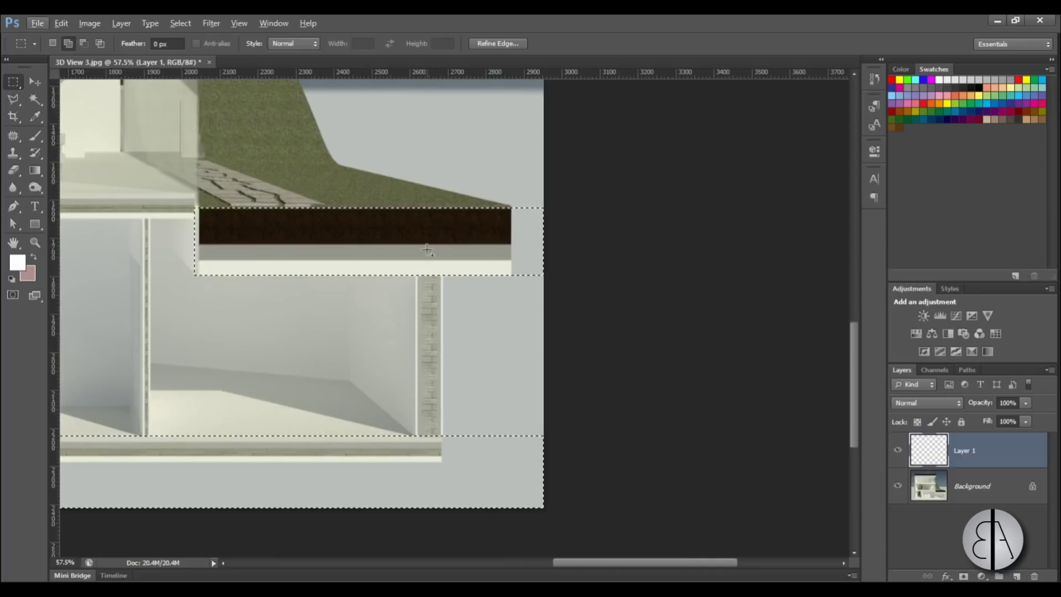
# Step: Add another rectangle and the upper floor slab band to the marquee selection
pyautogui.moveTo(422, 260); pyautogui.dragTo(687, 466)
pyautogui.scroll(-3, 625, 341)
pyautogui.scroll(3, 257, 291)
pyautogui.scroll(-2, 257, 292)
pyautogui.scroll(1, 257, 291)
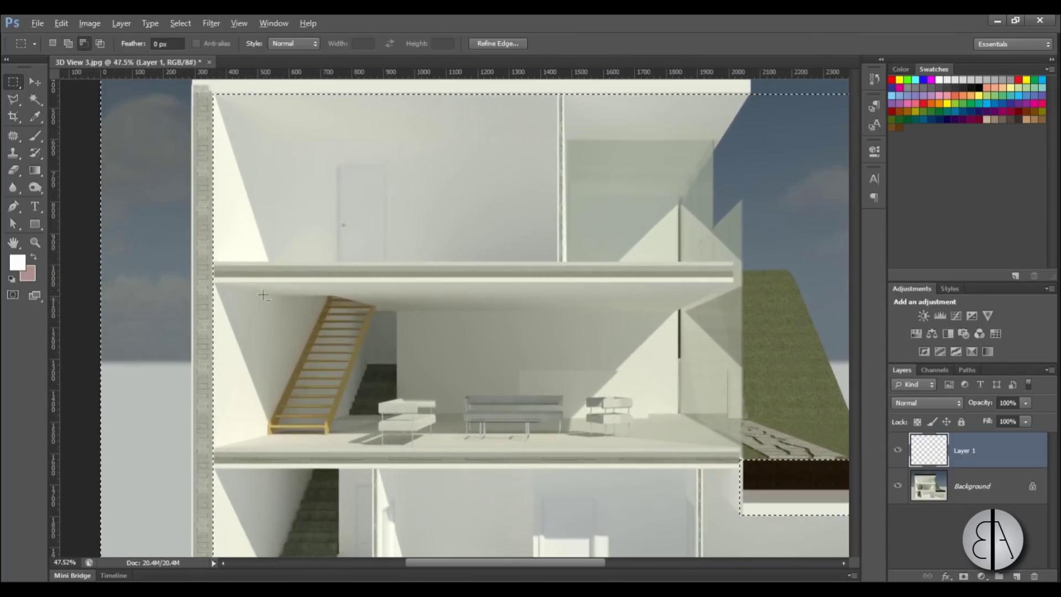
pyautogui.scroll(2, 257, 292)
pyautogui.moveTo(132, 267); pyautogui.dragTo(549, 293)
pyautogui.moveTo(288, 262); pyautogui.dragTo(303, 306)
# Step: Trim a small corner and add the thin middle and right wall strips to the selection
pyautogui.scroll(-3, 374, 208)
pyautogui.scroll(-4, 375, 208)
pyautogui.scroll(3, 587, 402)
pyautogui.scroll(3, 587, 401)
pyautogui.moveTo(570, 363); pyautogui.dragTo(286, 426)
pyautogui.scroll(-3, 164, 229)
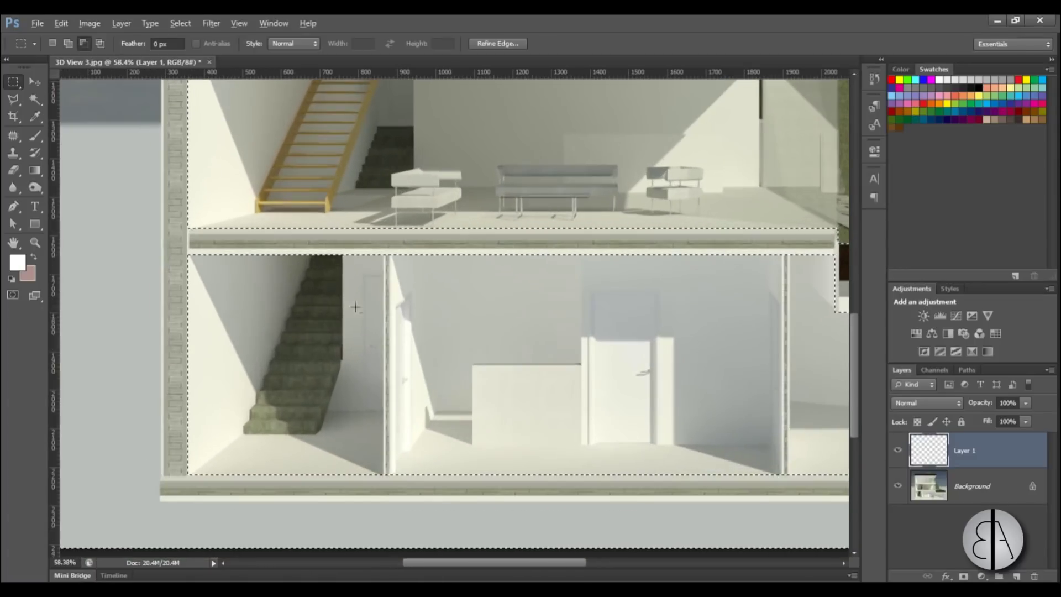
pyautogui.moveTo(380, 252); pyautogui.dragTo(385, 431)
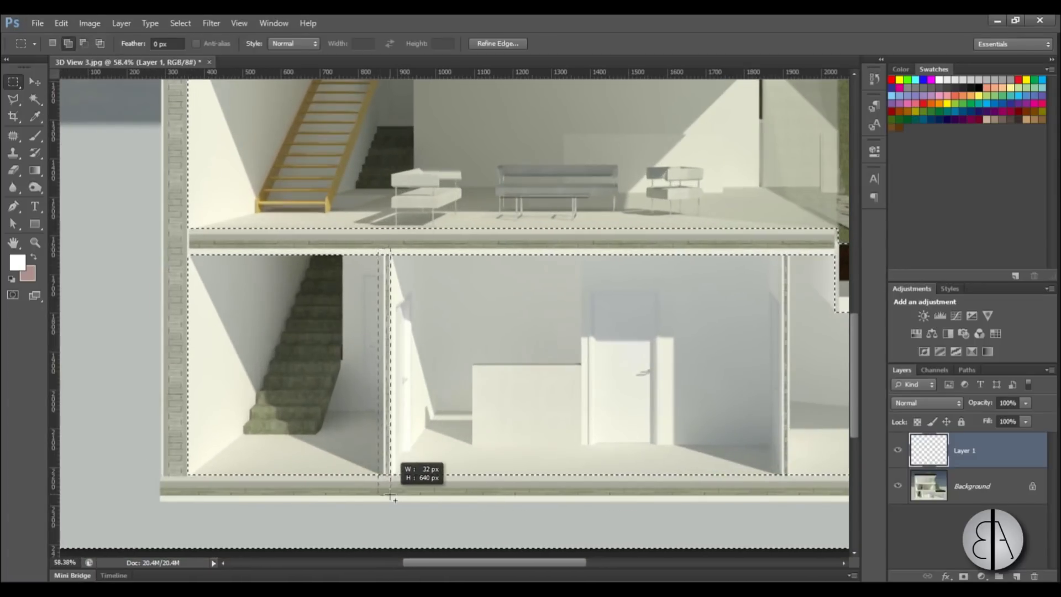
pyautogui.scroll(-2, 228, 365)
pyautogui.scroll(2, 596, 372)
pyautogui.moveTo(493, 261); pyautogui.dragTo(495, 266)
pyautogui.moveTo(502, 476); pyautogui.dragTo(502, 476)
pyautogui.scroll(-3, 502, 477)
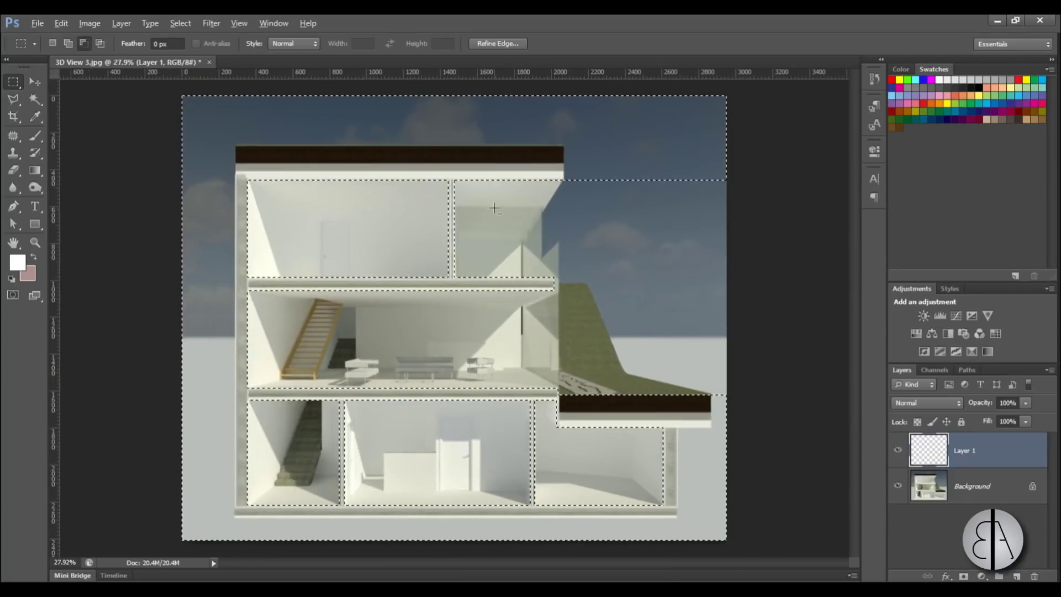
pyautogui.scroll(-1, 461, 327)
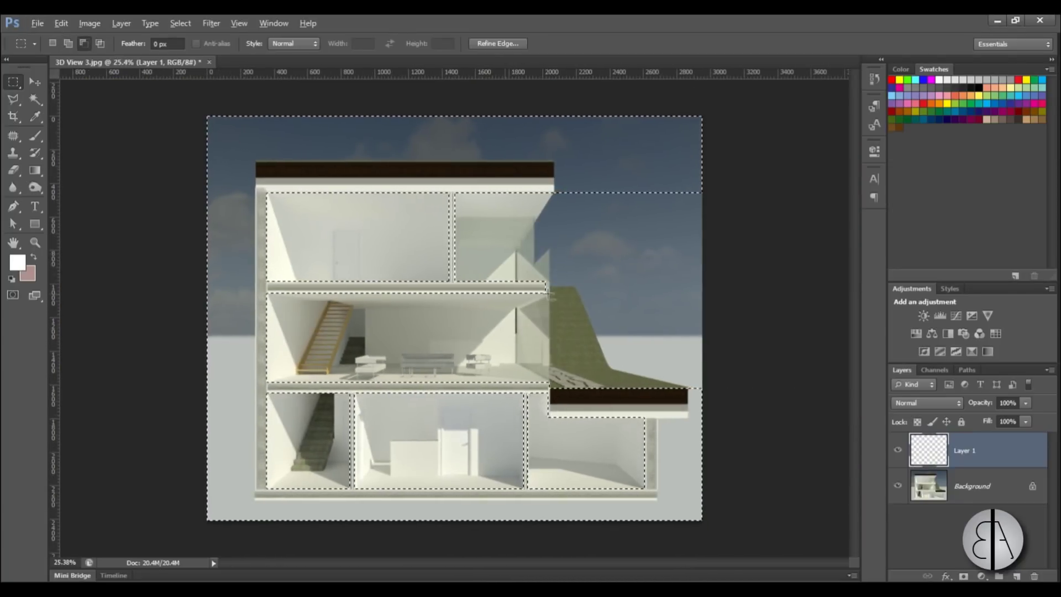
# Step: Fill the marquee selection with White on the new layer
pyautogui.rightClick(360, 238)
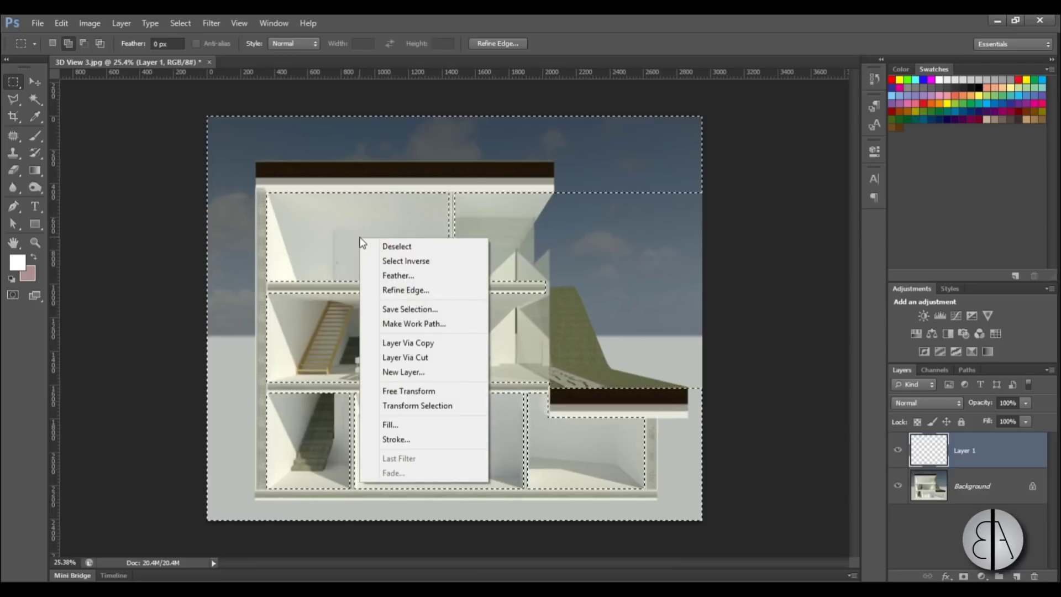
pyautogui.click(414, 424)
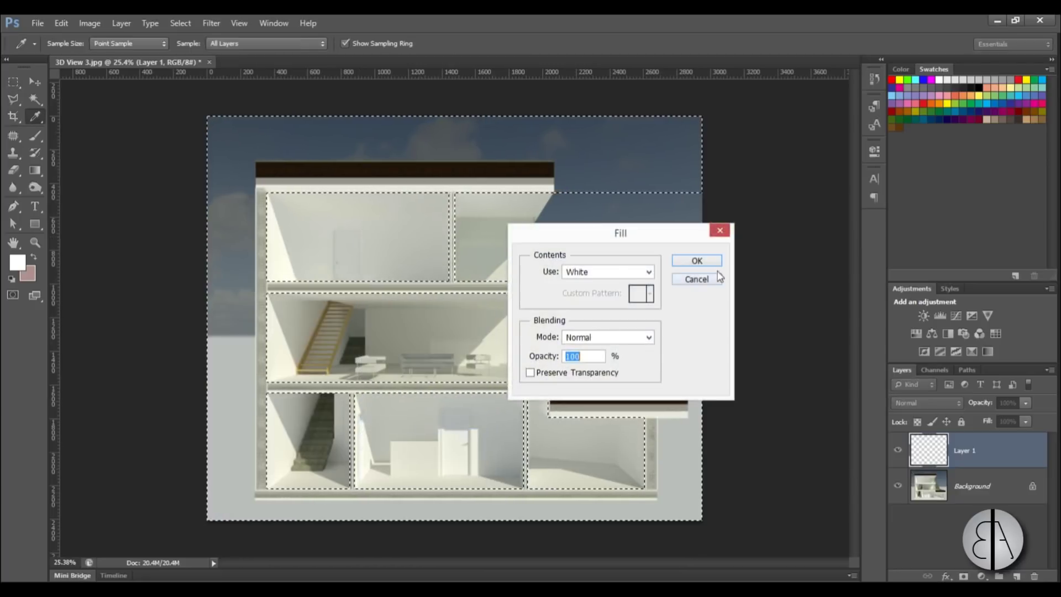
pyautogui.click(691, 262)
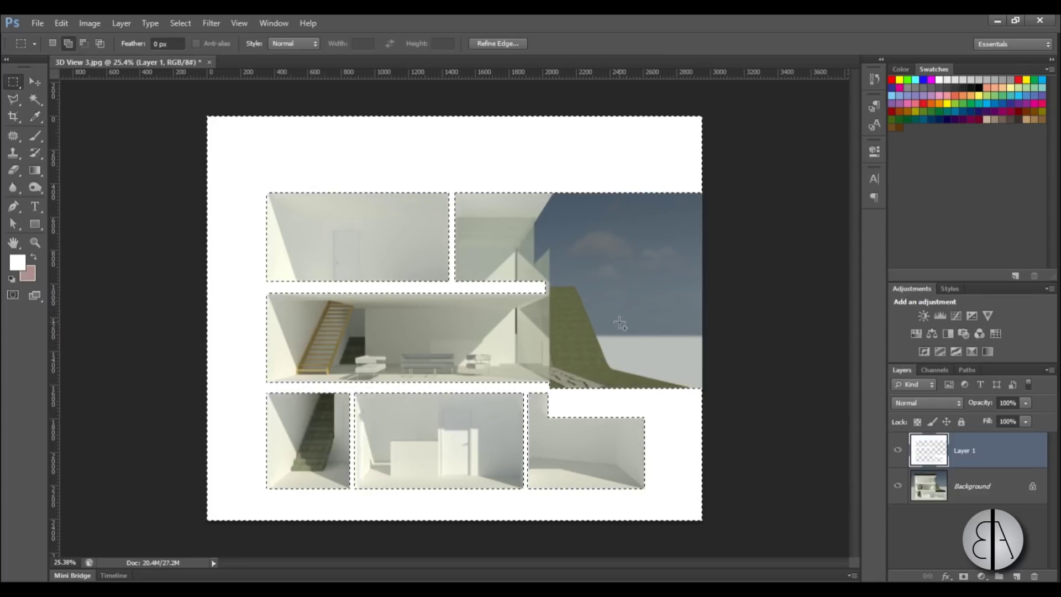
pyautogui.rightClick(620, 324)
# Step: Deselect and set up a soft brush of 1985 px with 0% hardness
pyautogui.click(636, 329)
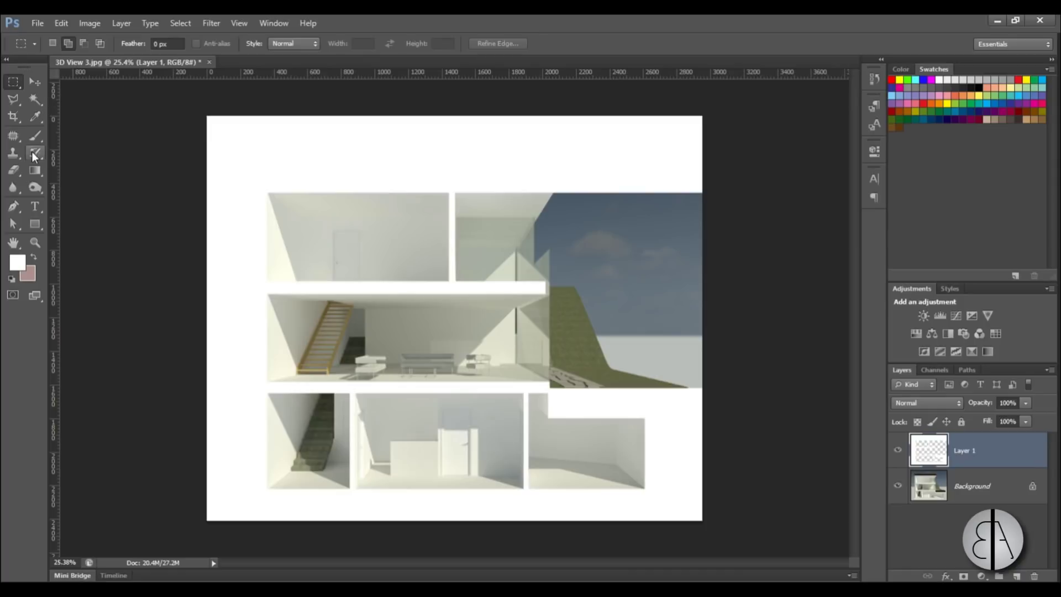
pyautogui.press('b')
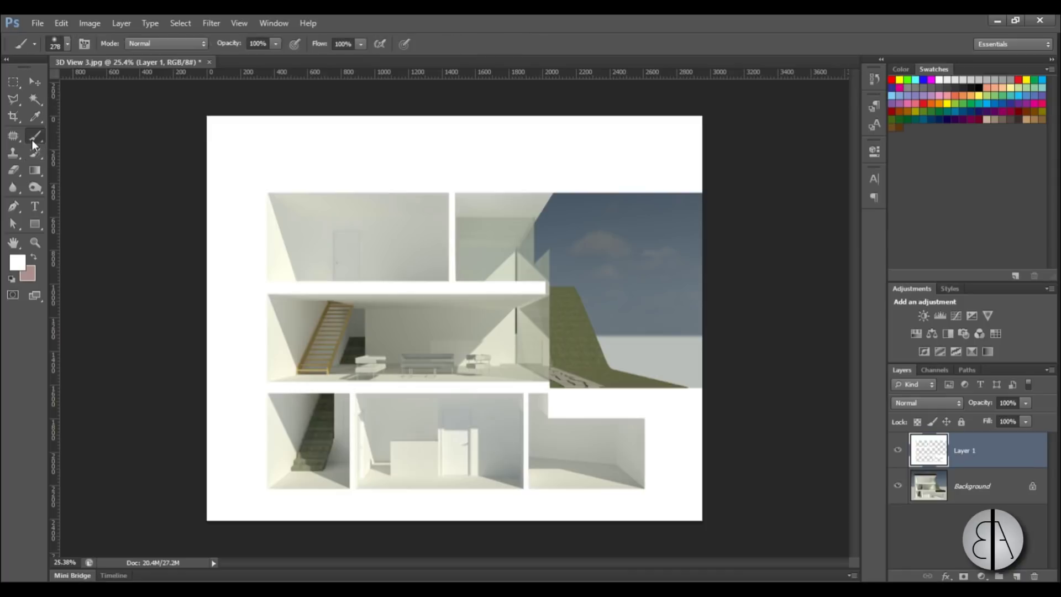
pyautogui.click(68, 44)
pyautogui.moveTo(127, 91); pyautogui.dragTo(138, 90)
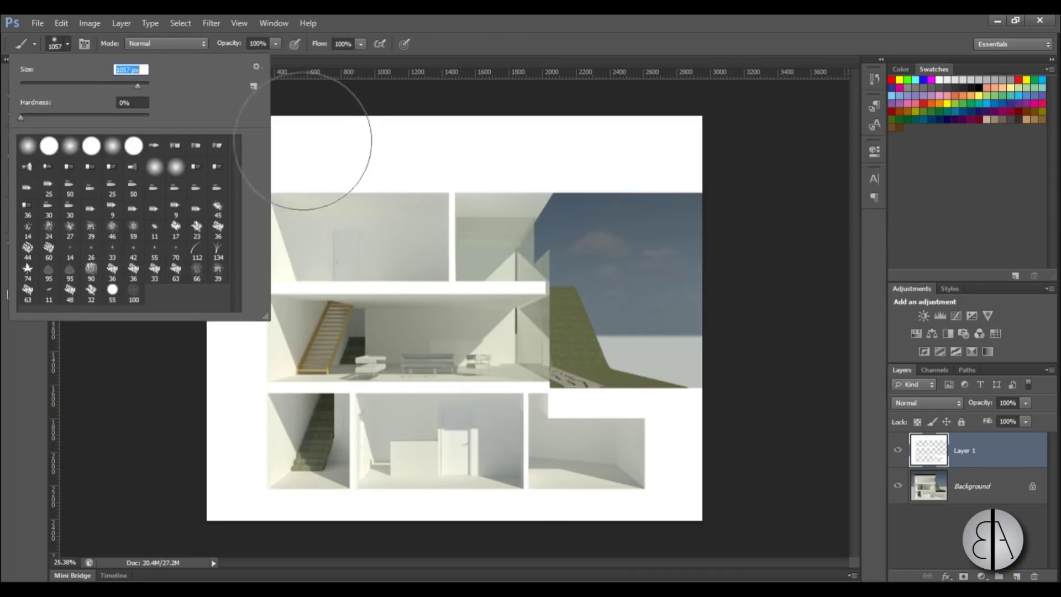
pyautogui.moveTo(21, 116); pyautogui.dragTo(11, 114)
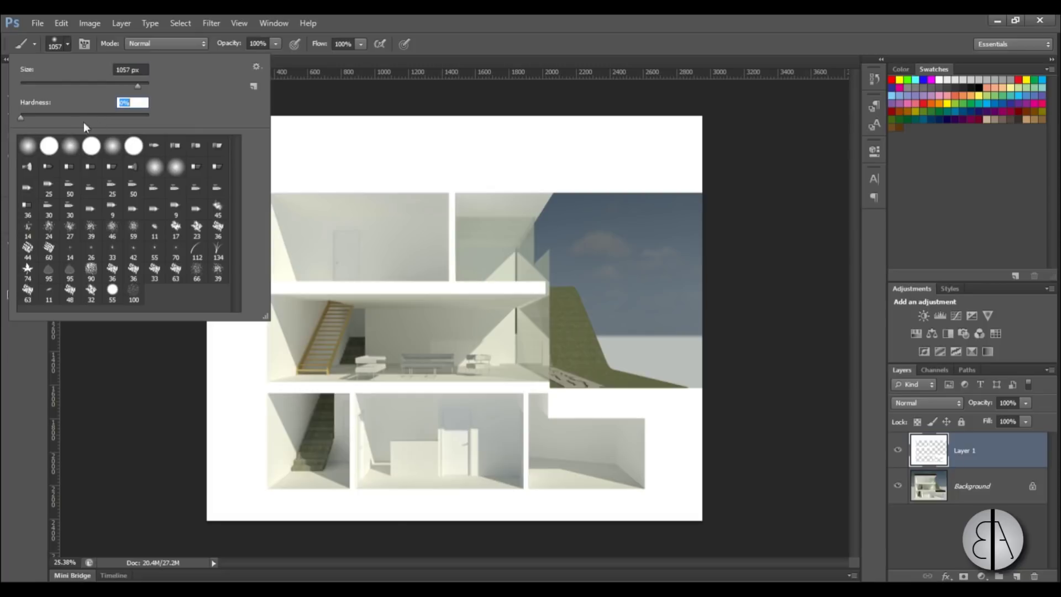
pyautogui.moveTo(137, 88); pyautogui.dragTo(141, 87)
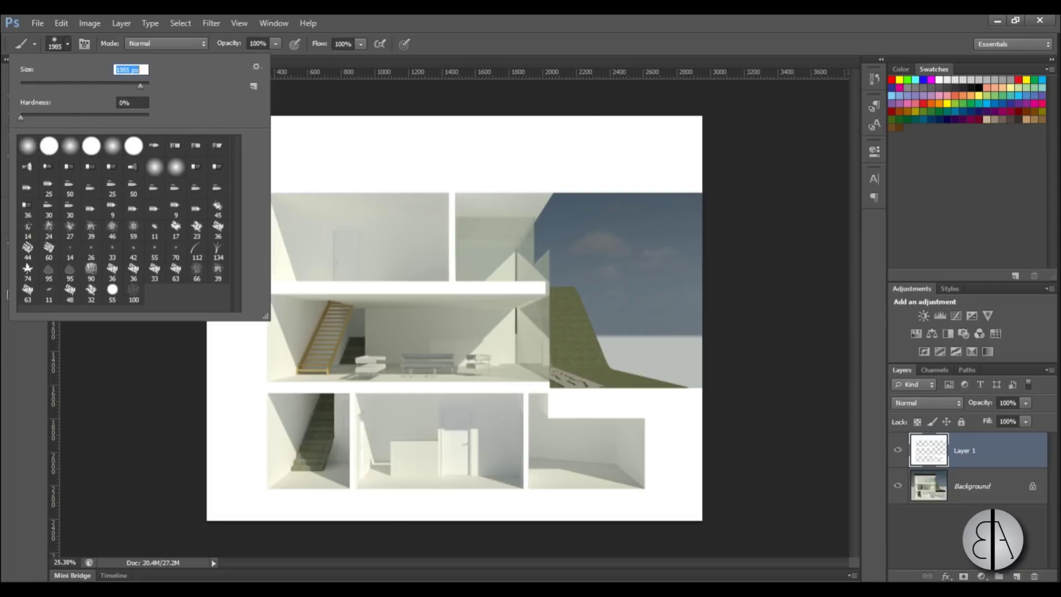
pyautogui.press('Return')
pyautogui.scroll(-4, 284, 315)
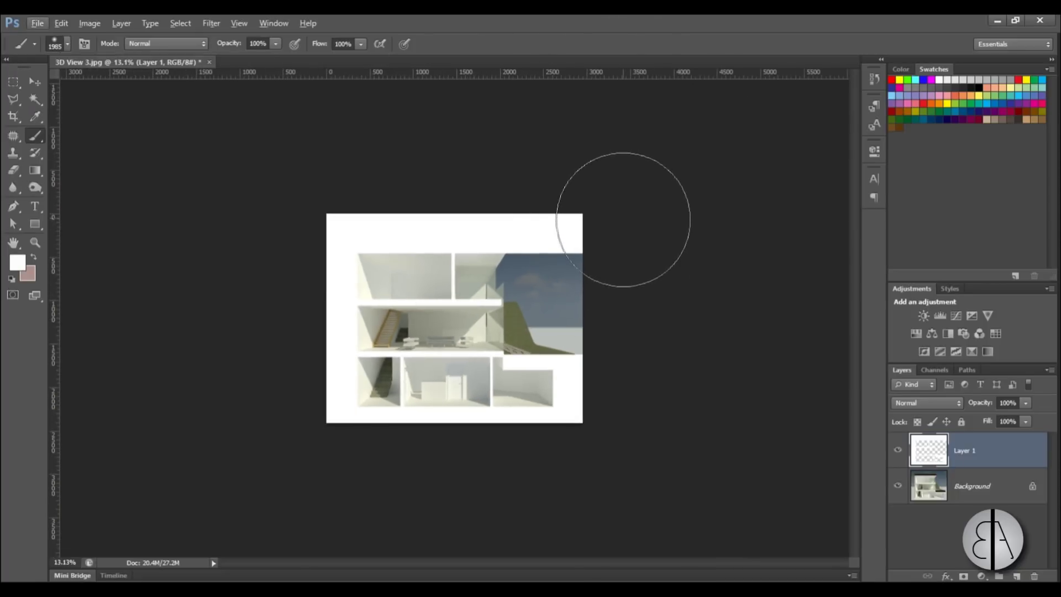
pyautogui.scroll(7, 640, 308)
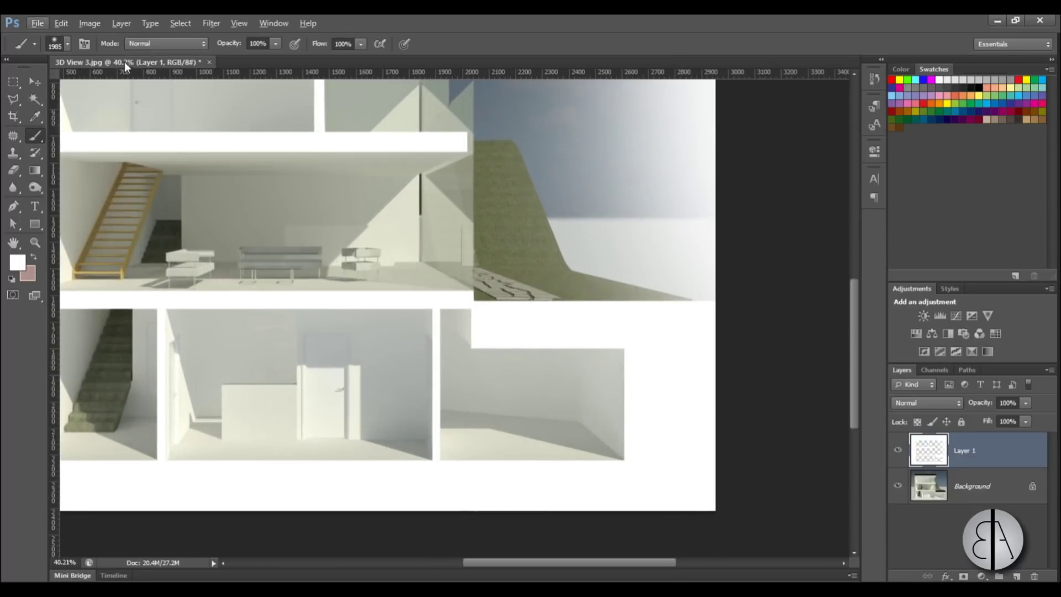
# Step: Undo the last two brush strokes
pyautogui.click(61, 23)
pyautogui.click(64, 39)
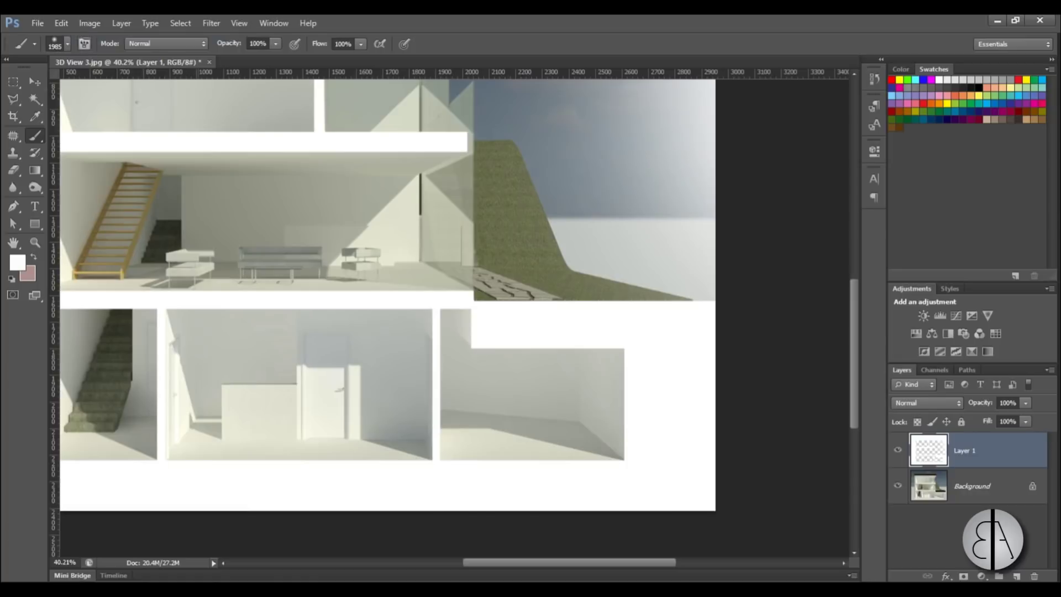
pyautogui.scroll(-2, 459, 425)
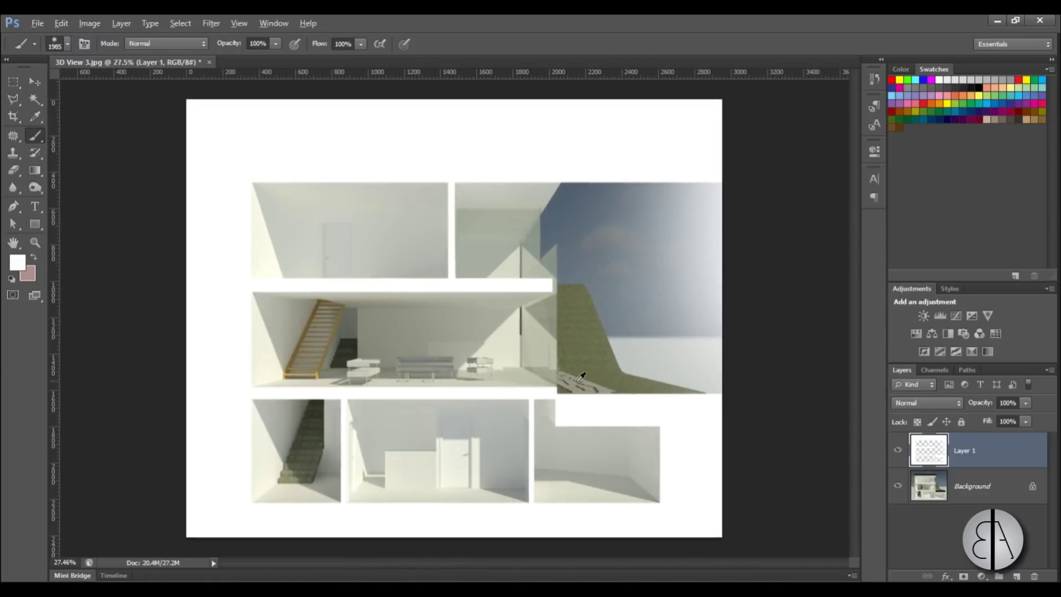
# Step: Marquee-select the upper two floors and the sky area
pyautogui.click(13, 82)
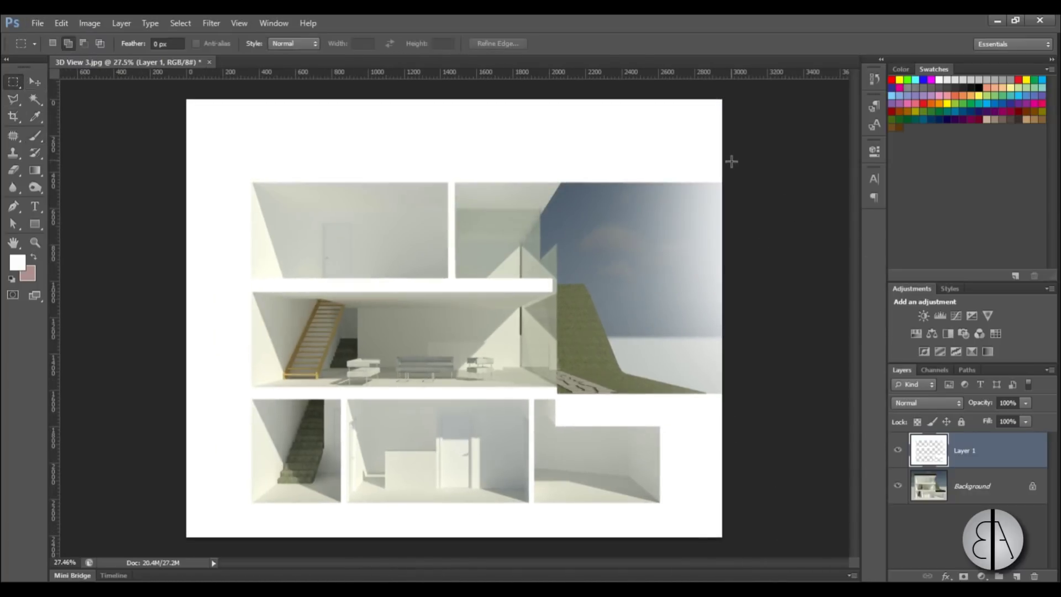
pyautogui.moveTo(292, 353); pyautogui.dragTo(226, 395)
pyautogui.scroll(-2, 628, 350)
pyautogui.scroll(1, 628, 350)
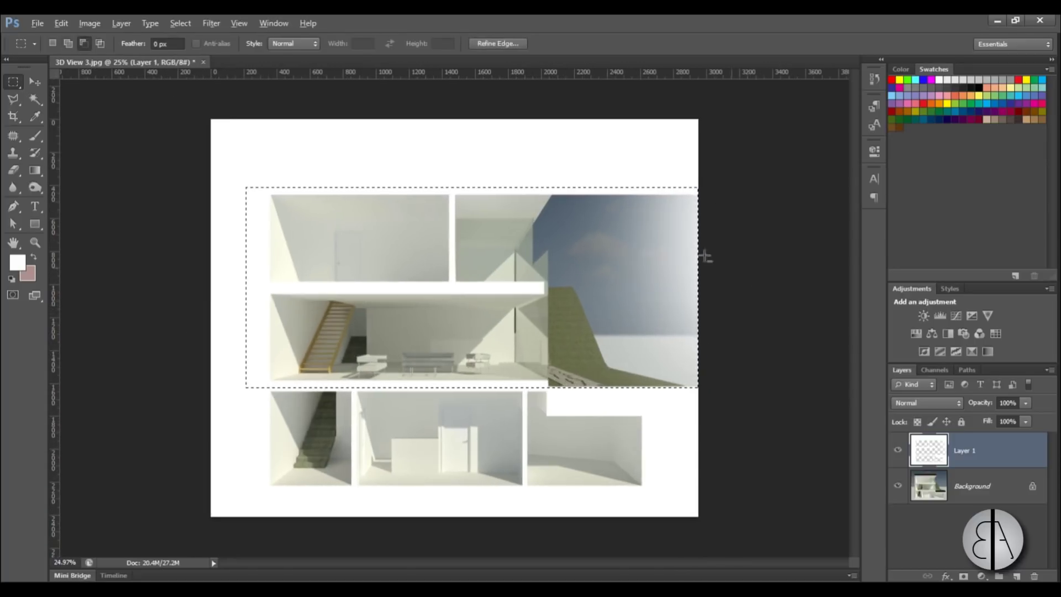
# Step: Brush white over the right edge so the sky and grass fade into white
pyautogui.click(35, 136)
pyautogui.moveTo(608, 248); pyautogui.dragTo(782, 178)
pyautogui.moveTo(758, 131); pyautogui.dragTo(782, 225)
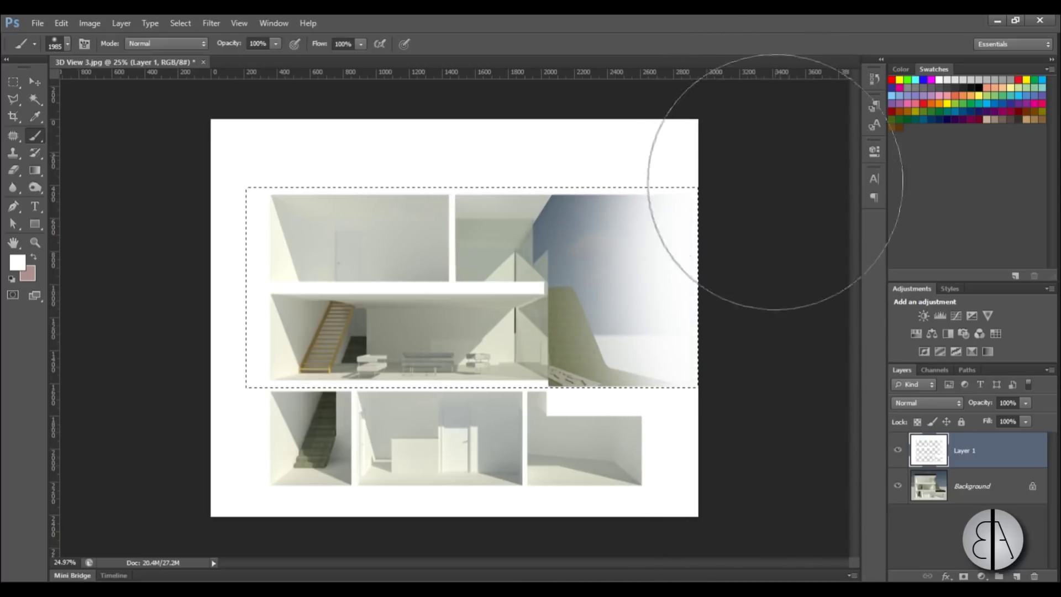
pyautogui.moveTo(687, 142)
pyautogui.mouseDown()
pyautogui.moveTo(681, 182)
pyautogui.moveTo(627, 166)
pyautogui.mouseUp()
pyautogui.moveTo(770, 320)
pyautogui.mouseDown()
pyautogui.moveTo(710, 252)
pyautogui.moveTo(695, 203)
pyautogui.moveTo(688, 231)
pyautogui.moveTo(780, 455)
pyautogui.moveTo(708, 221)
pyautogui.moveTo(714, 493)
pyautogui.moveTo(710, 184)
pyautogui.moveTo(683, 511)
pyautogui.moveTo(672, 452)
pyautogui.moveTo(740, 146)
pyautogui.moveTo(648, 397)
pyautogui.moveTo(671, 403)
pyautogui.mouseUp()
pyautogui.scroll(-1, 689, 346)
pyautogui.scroll(2, 439, 296)
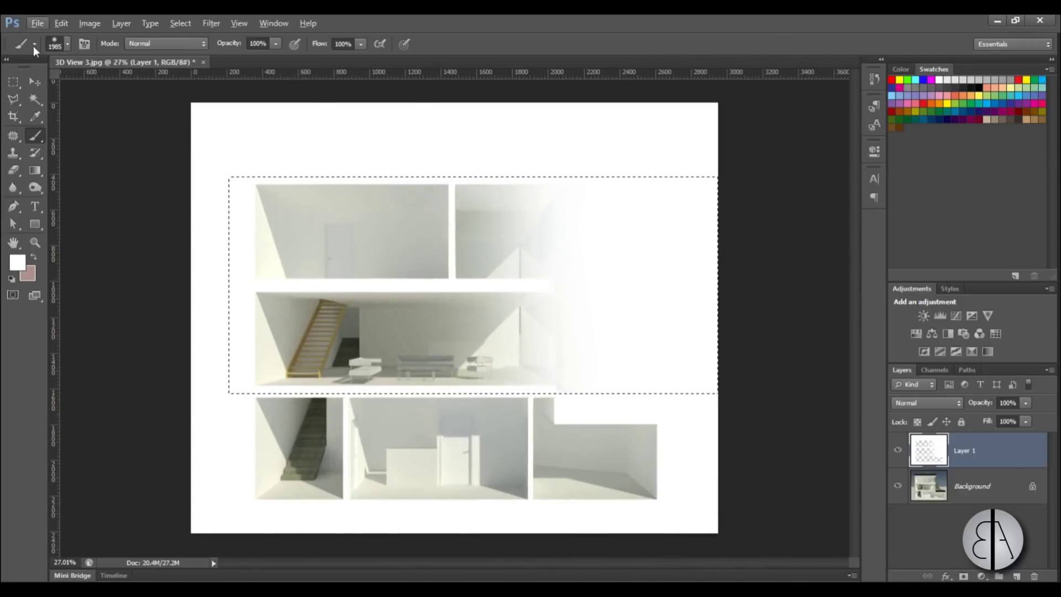
# Step: Deselect the current marquee selection
pyautogui.click(13, 82)
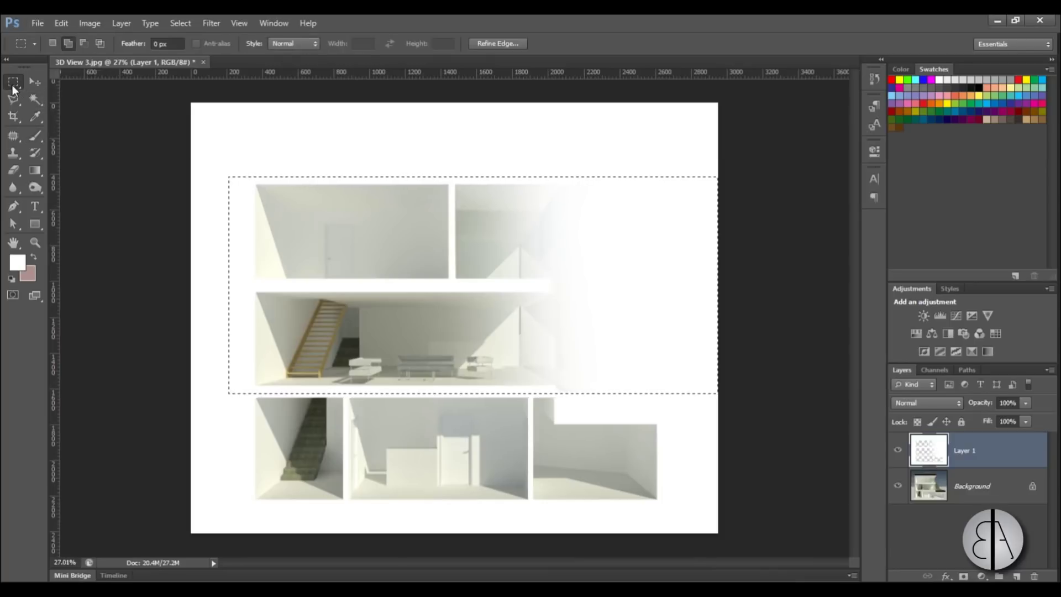
pyautogui.rightClick(330, 233)
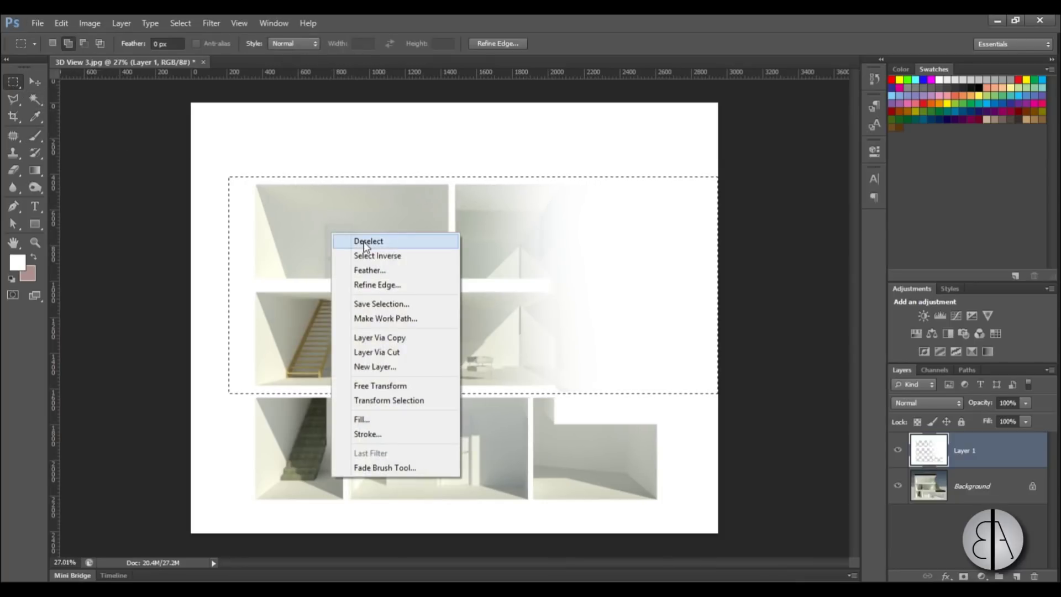
pyautogui.click(357, 239)
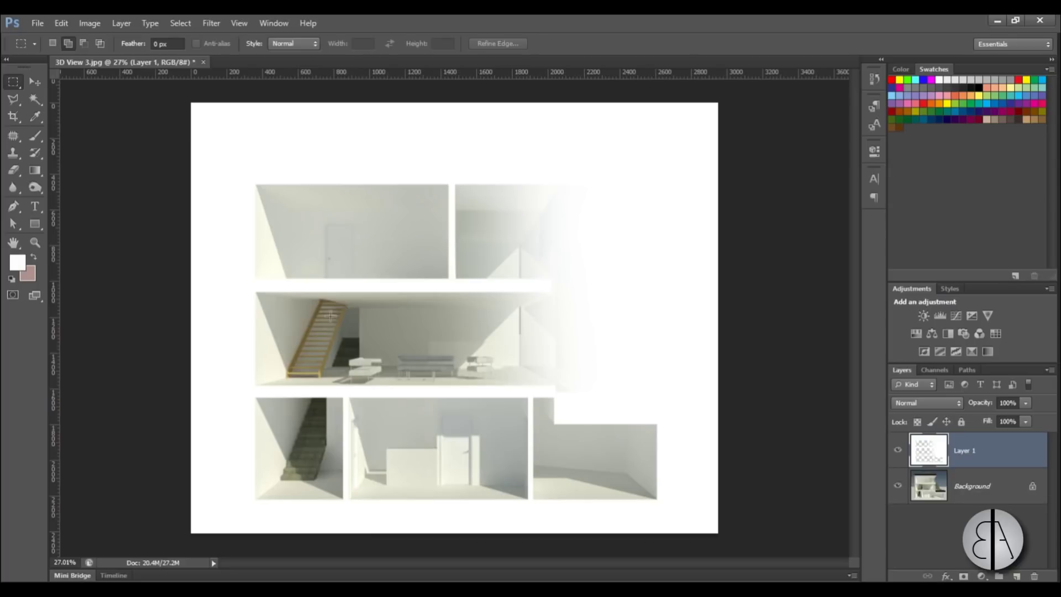
# Step: Add a Vibrance layer above the Background with Saturation at -100
pyautogui.scroll(1, 497, 392)
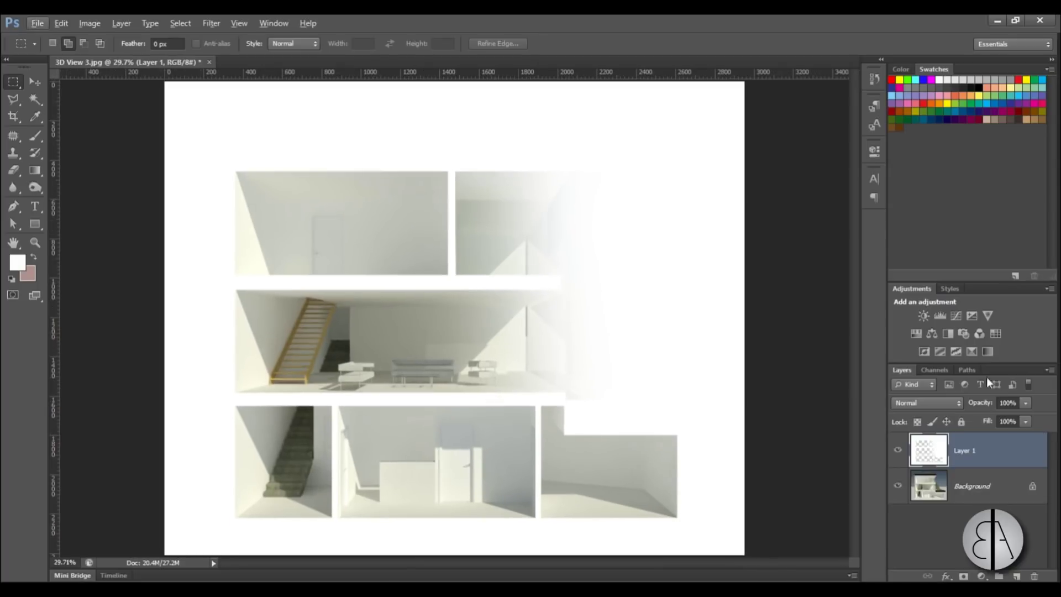
pyautogui.click(973, 491)
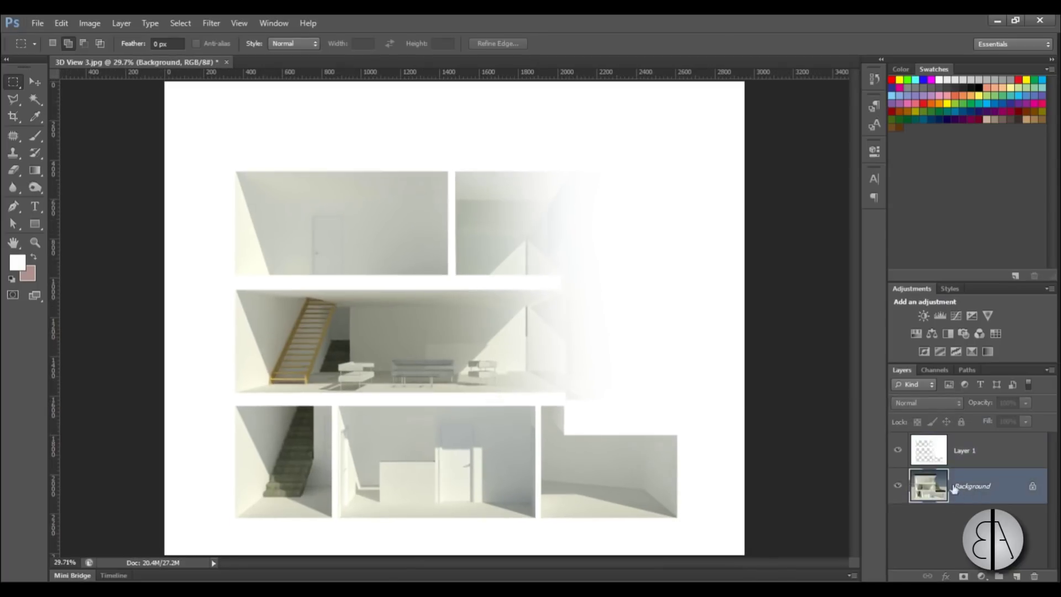
pyautogui.click(988, 313)
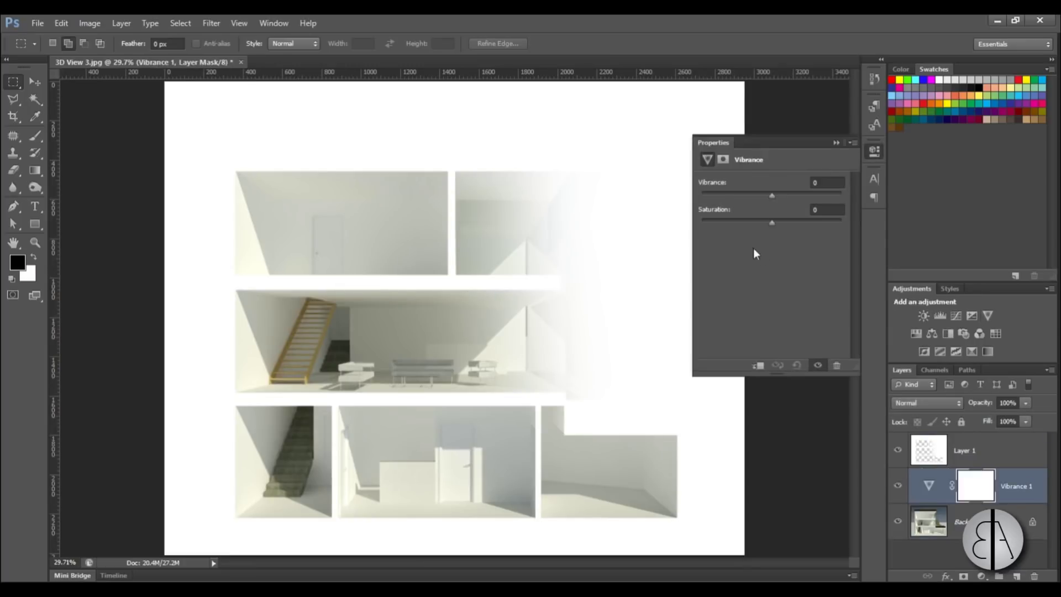
pyautogui.moveTo(771, 222); pyautogui.dragTo(656, 230)
# Step: Add a Brightness/Contrast layer at Brightness -103 and Contrast 73 to darken the render
pyautogui.click(837, 143)
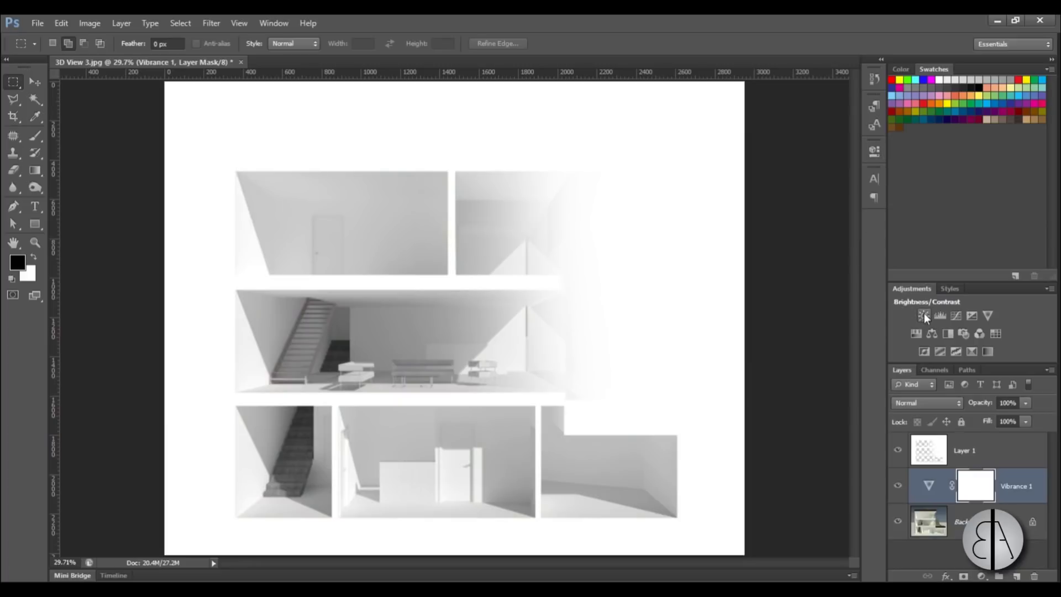
pyautogui.click(924, 314)
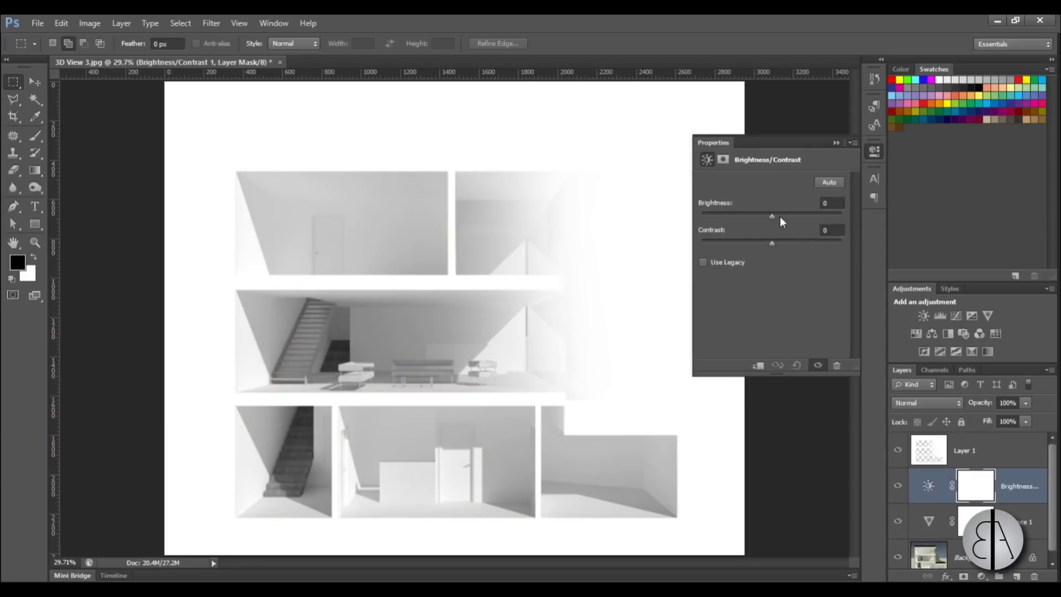
pyautogui.moveTo(776, 217); pyautogui.dragTo(793, 242)
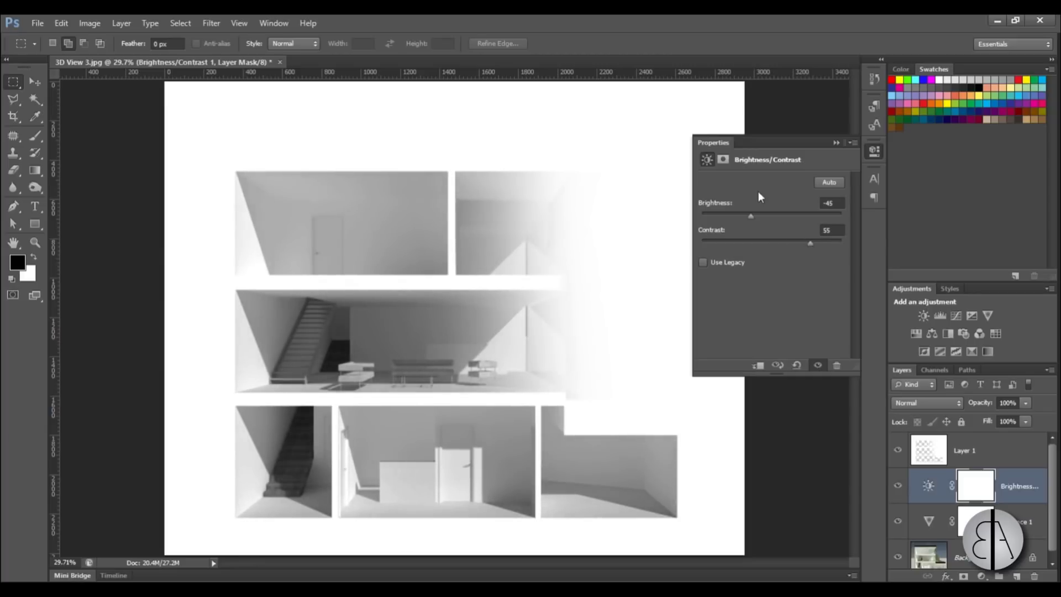
pyautogui.moveTo(742, 218); pyautogui.dragTo(731, 218)
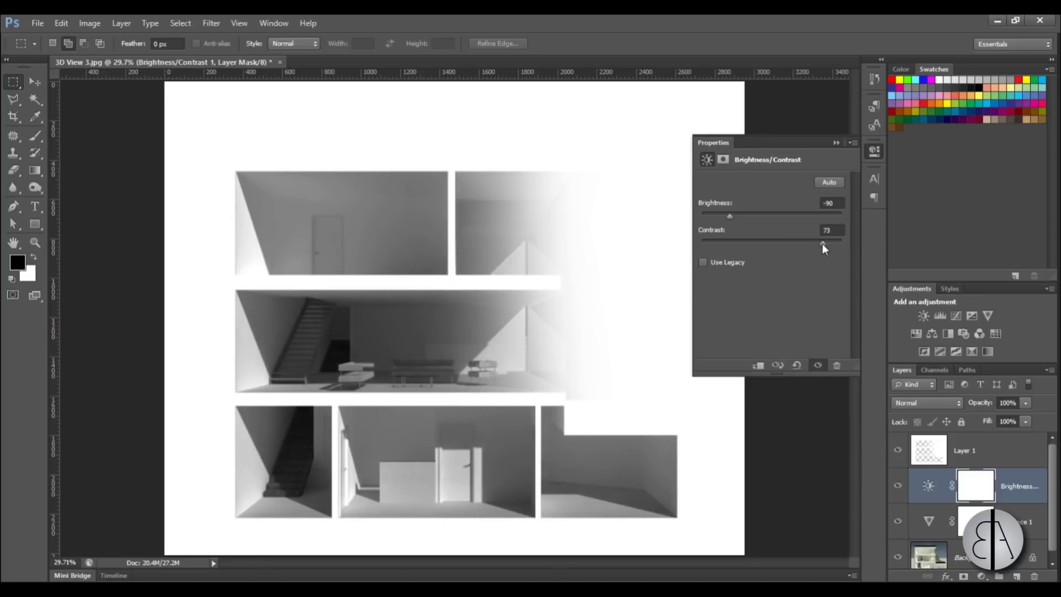
pyautogui.moveTo(730, 216); pyautogui.dragTo(724, 218)
pyautogui.click(836, 143)
pyautogui.scroll(-3, 564, 338)
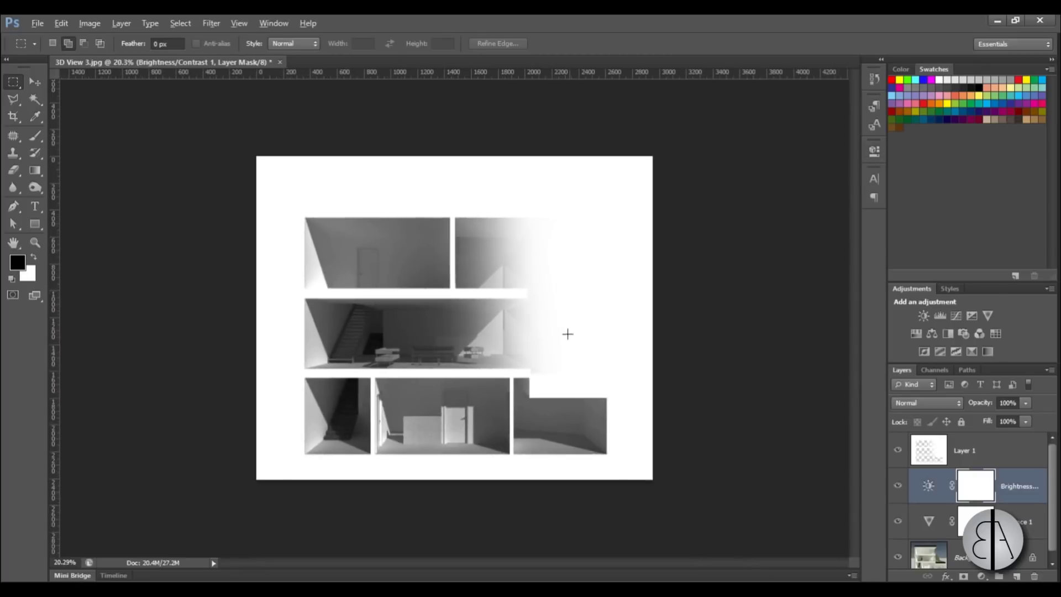
pyautogui.scroll(2, 563, 339)
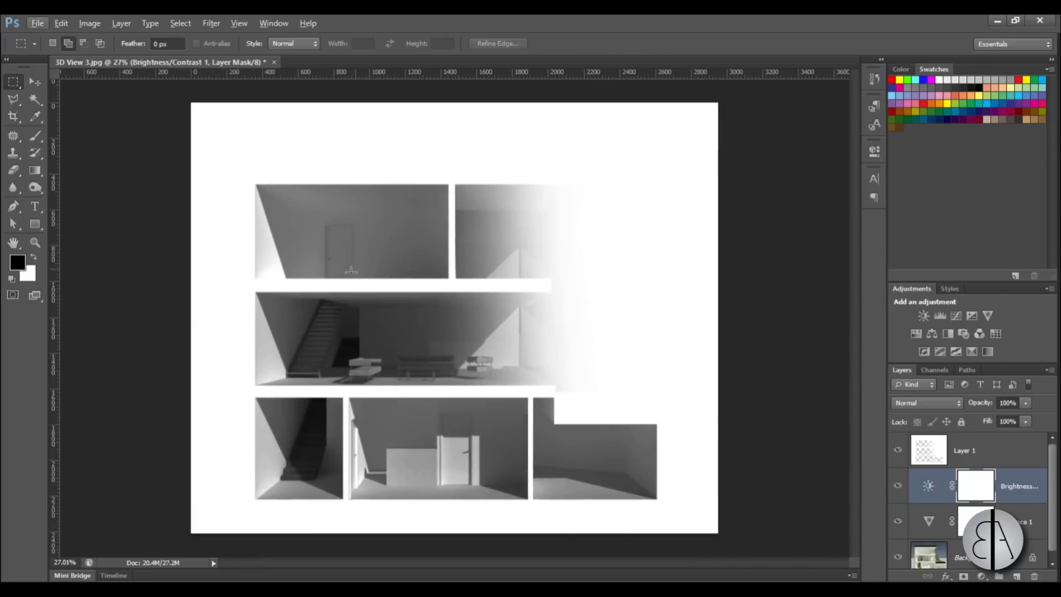
# Step: Save a JPEG copy named 'new' to the Desktop, accepting Maximum quality 12
pyautogui.click(37, 23)
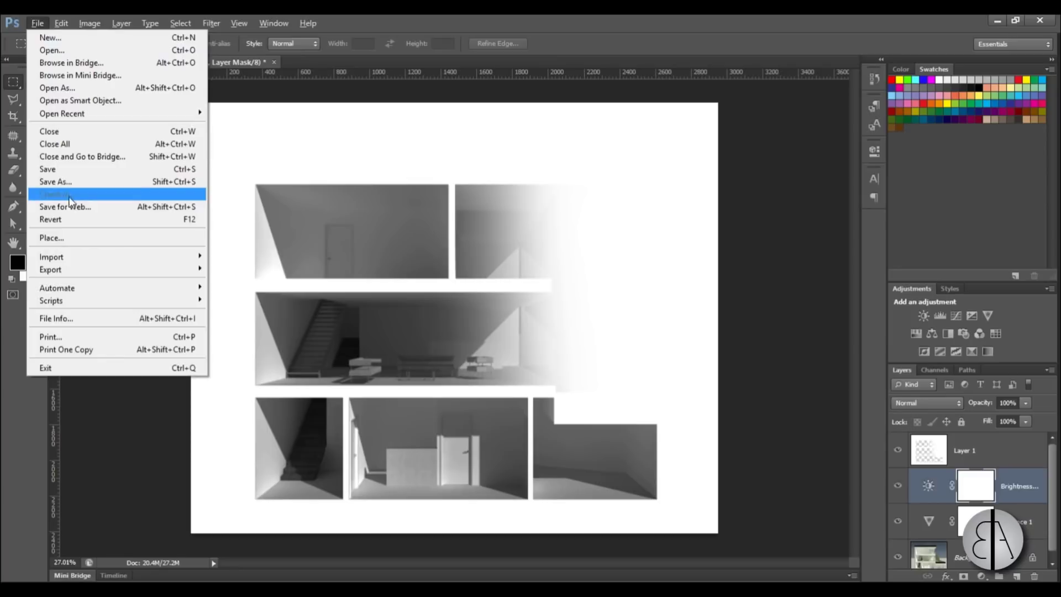
pyautogui.click(110, 182)
pyautogui.click(630, 362)
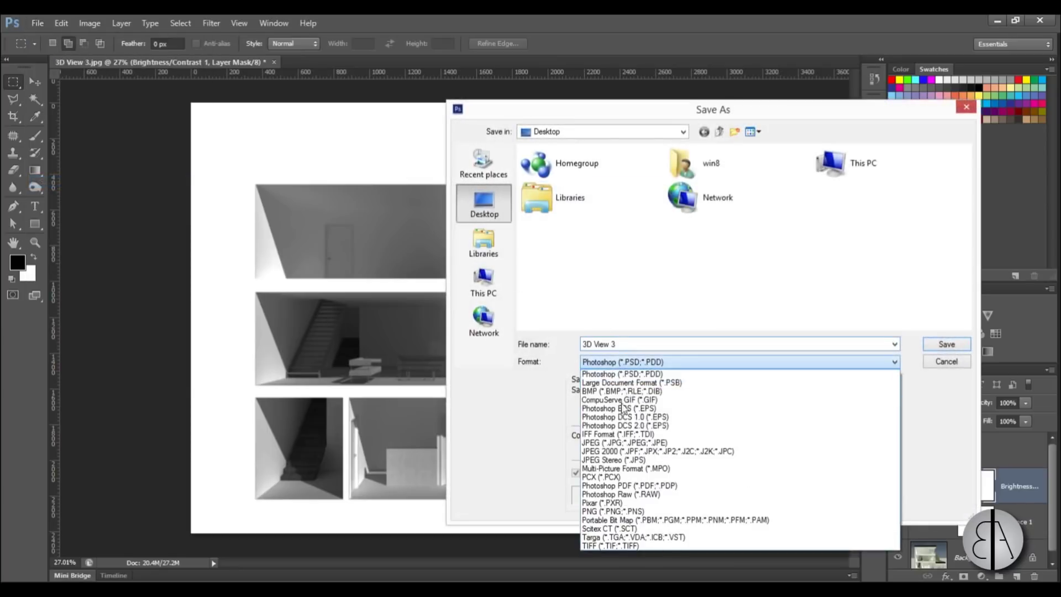
pyautogui.click(625, 439)
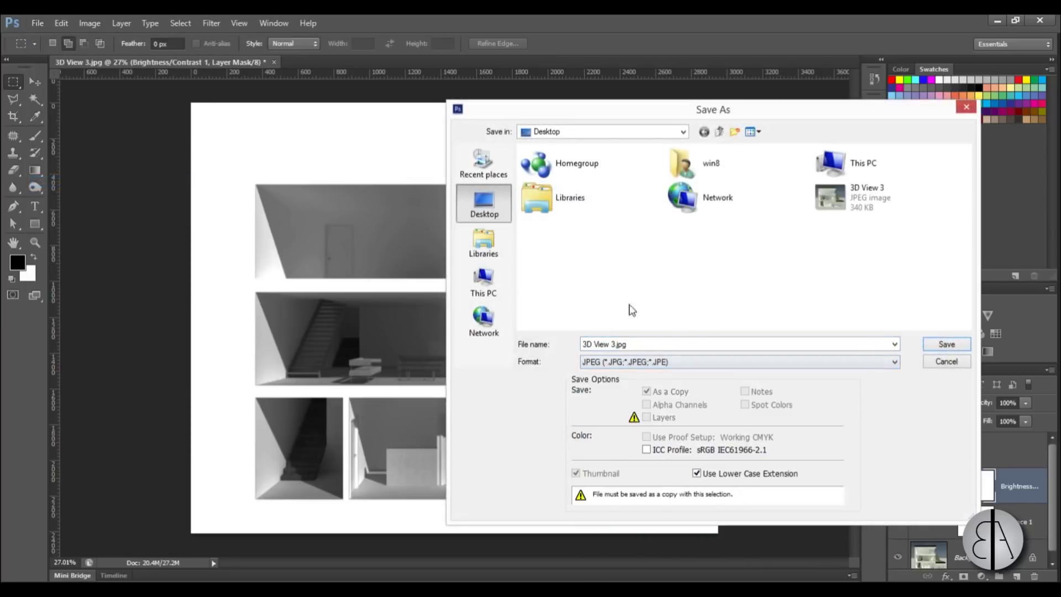
pyautogui.click(792, 343)
pyautogui.click(787, 345)
pyautogui.hotkey('shift', 'Left')
pyautogui.hotkey('shift', 'Left')
pyautogui.hotkey('shift', 'Left')
pyautogui.hotkey('shift', 'Left')
pyautogui.hotkey('shift', 'Left')
pyautogui.hotkey('shift', 'Left')
pyautogui.hotkey('shift', 'Left')
pyautogui.hotkey('shift', 'Left')
pyautogui.hotkey('shift', 'Left')
pyautogui.hotkey('shift', 'Left')
pyautogui.hotkey('shift', 'Left')
pyautogui.hotkey('shift', 'Left')
pyautogui.hotkey('shift', 'Left')
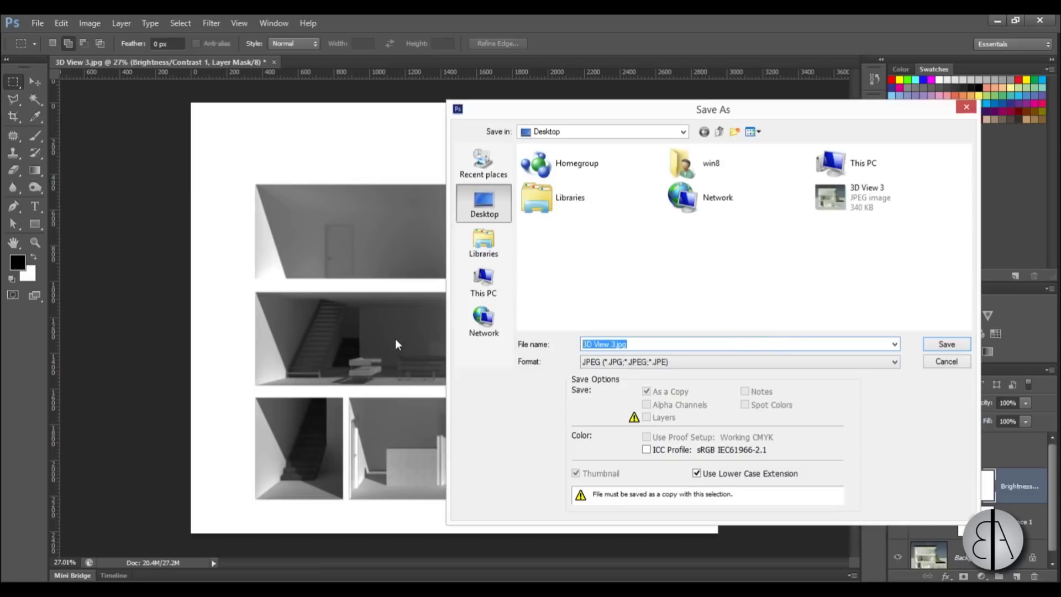
pyautogui.write('new')
pyautogui.press('Return')
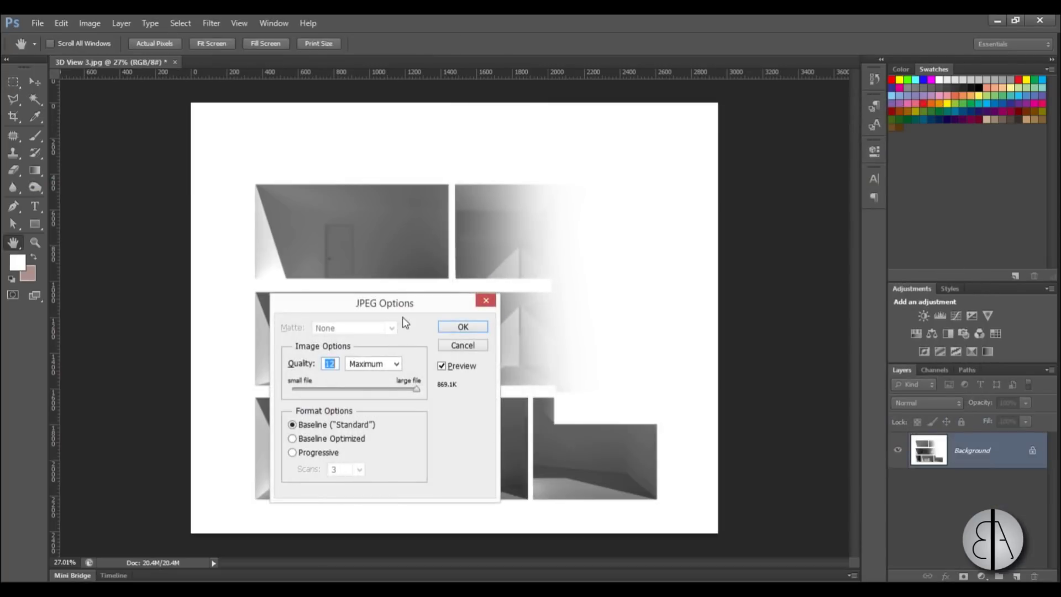
pyautogui.click(467, 327)
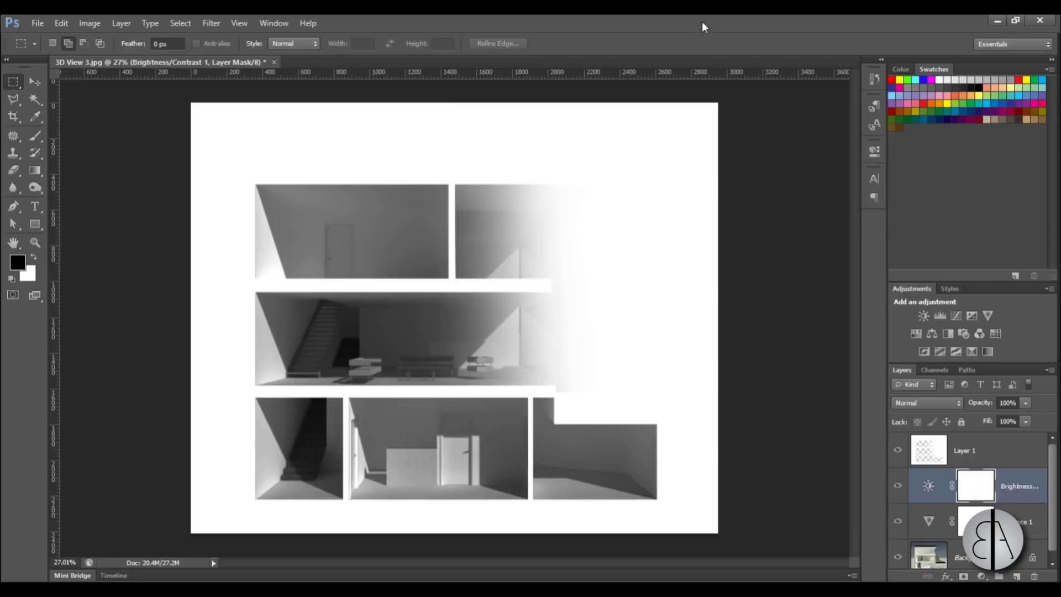
# Step: Minimize Photoshop and open 'new' from the desktop in Windows Photo Viewer
pyautogui.click(998, 20)
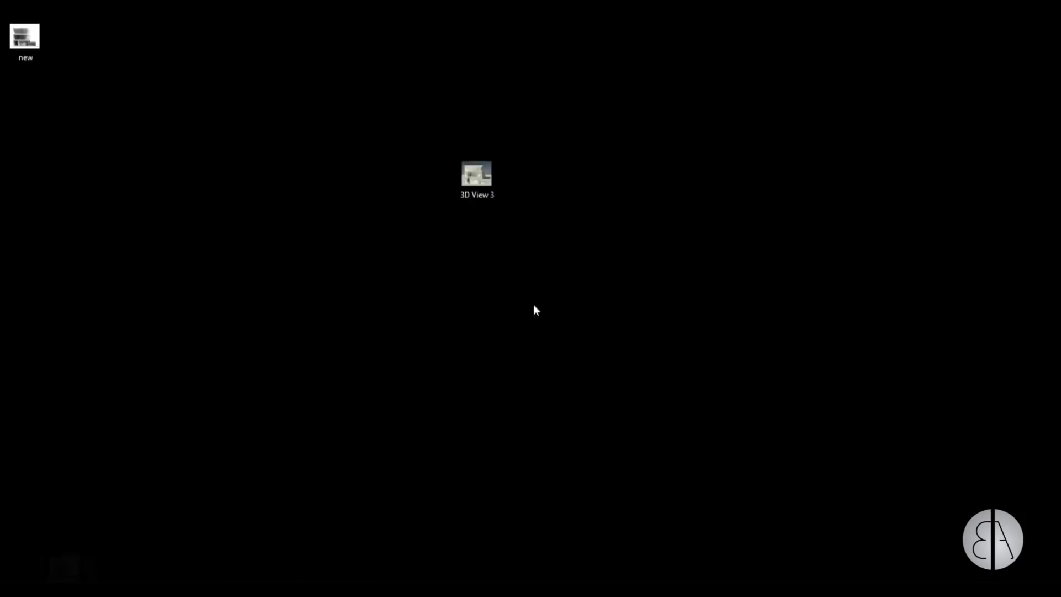
pyautogui.doubleClick(32, 44)
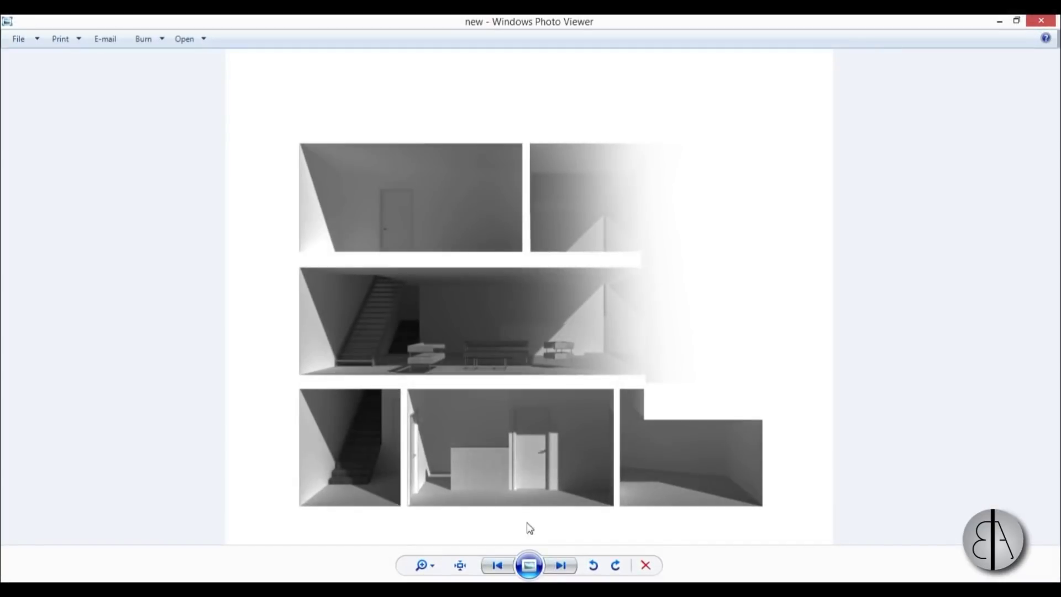